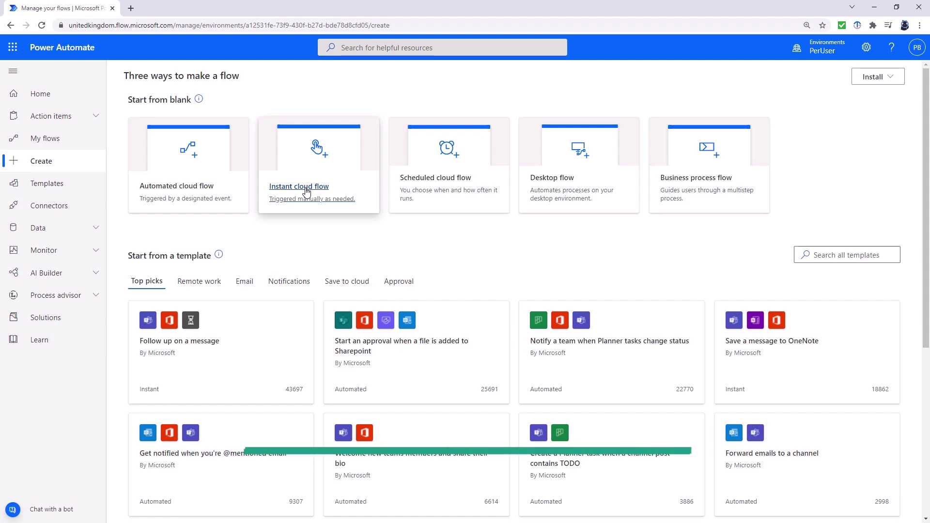
# Step: Name the new instant cloud flow MicrosoftTeams and pick the 'Manually trigger a flow' trigger
pyautogui.click(307, 192)
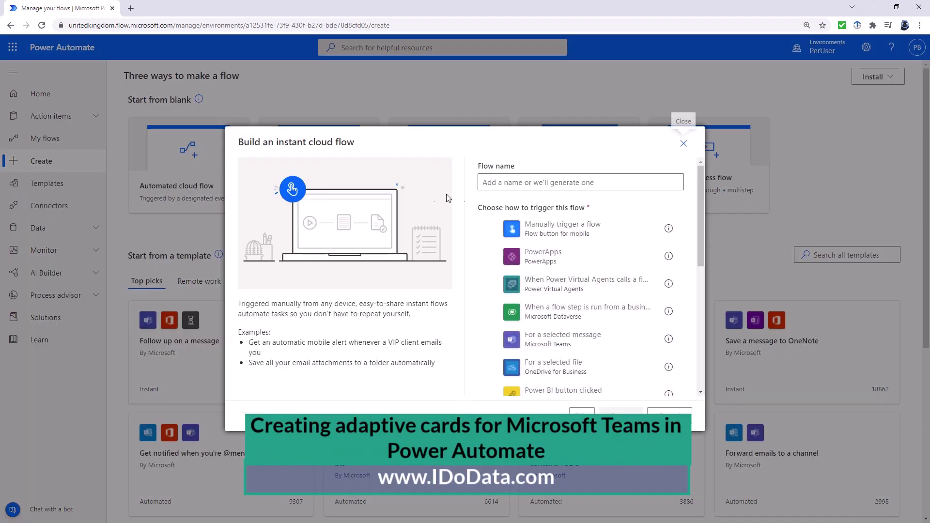
pyautogui.write('Micro')
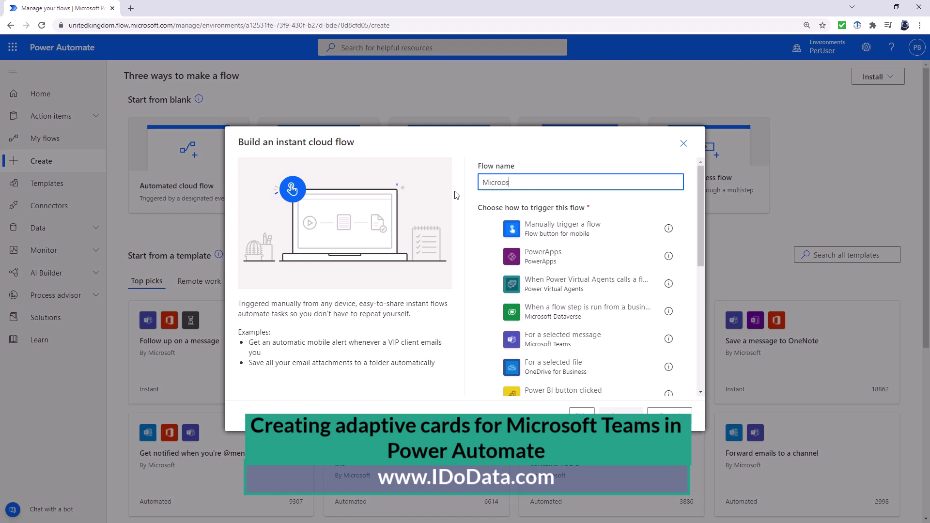
pyautogui.write('softTeams')
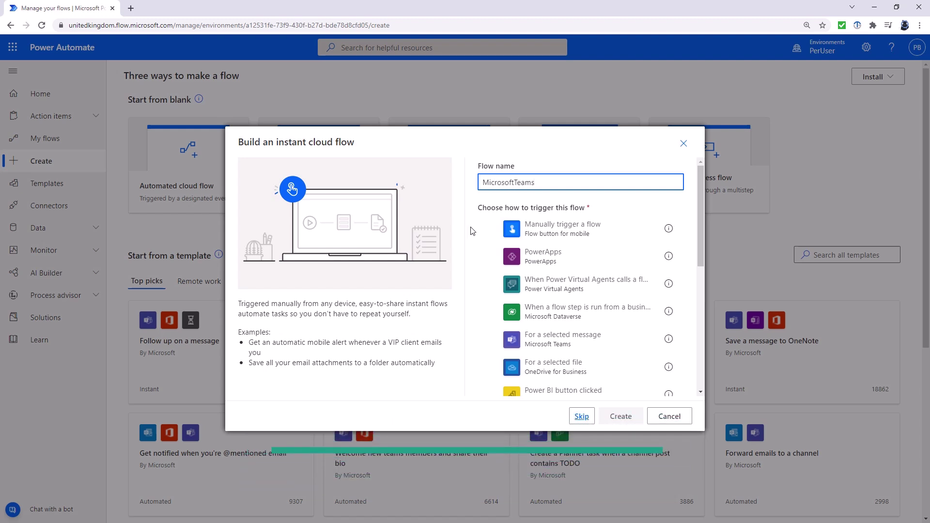
pyautogui.click(493, 233)
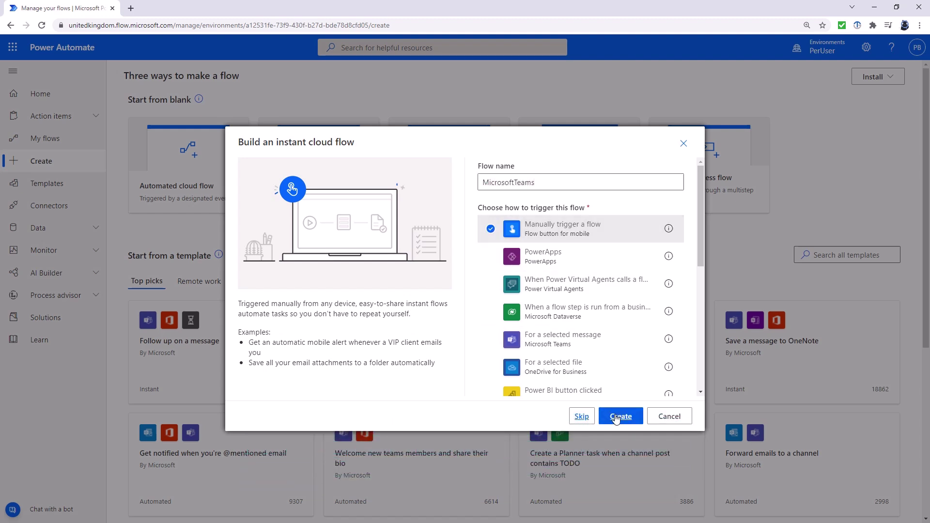
pyautogui.click(617, 417)
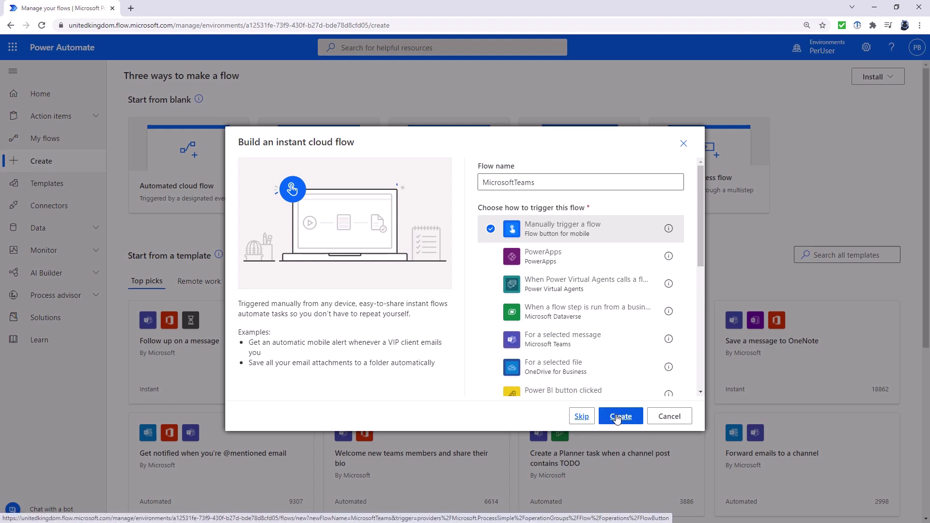
# Step: Create the flow and add Teams' 'Post adaptive card and wait for a response' action after the trigger
pyautogui.click(617, 417)
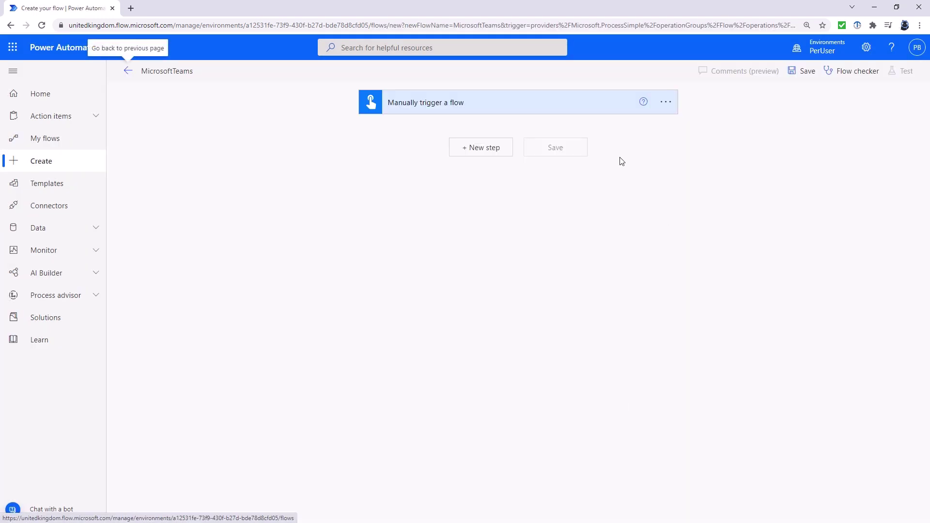
pyautogui.click(487, 149)
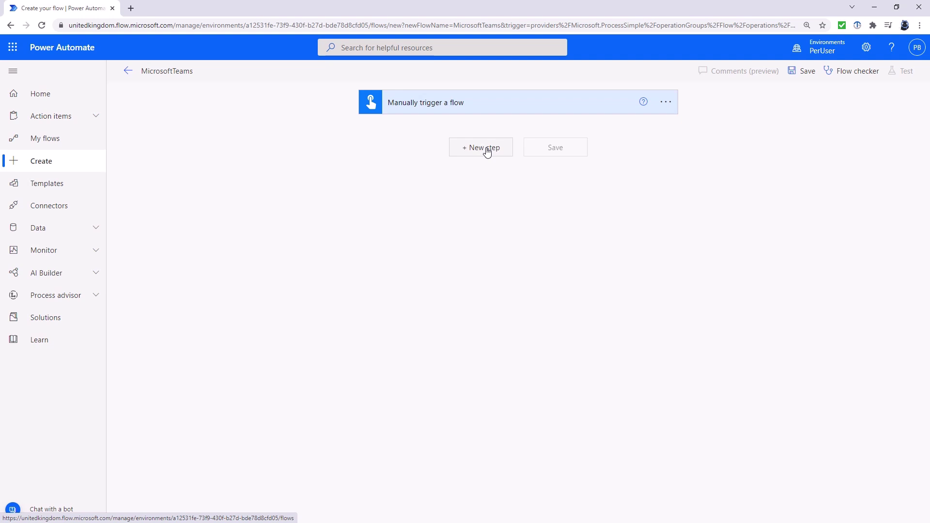
pyautogui.write('teams')
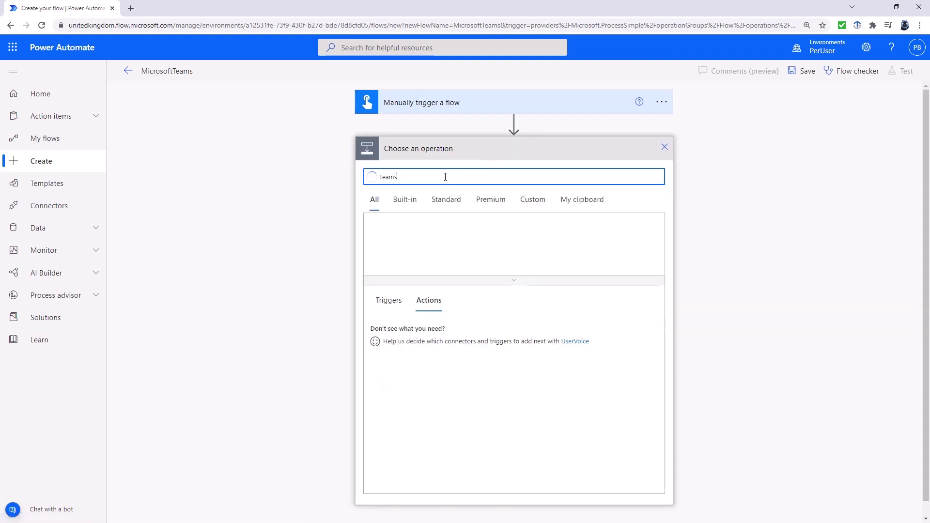
pyautogui.click(393, 240)
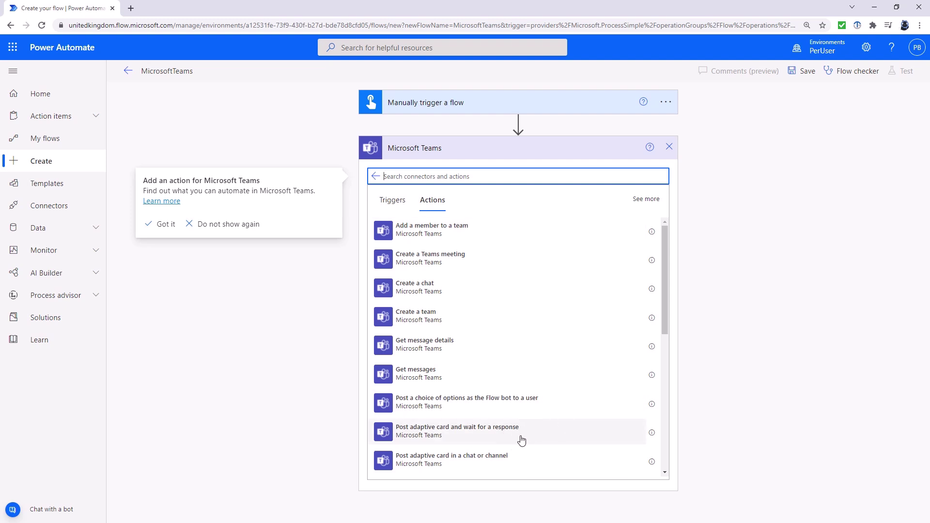
pyautogui.click(665, 373)
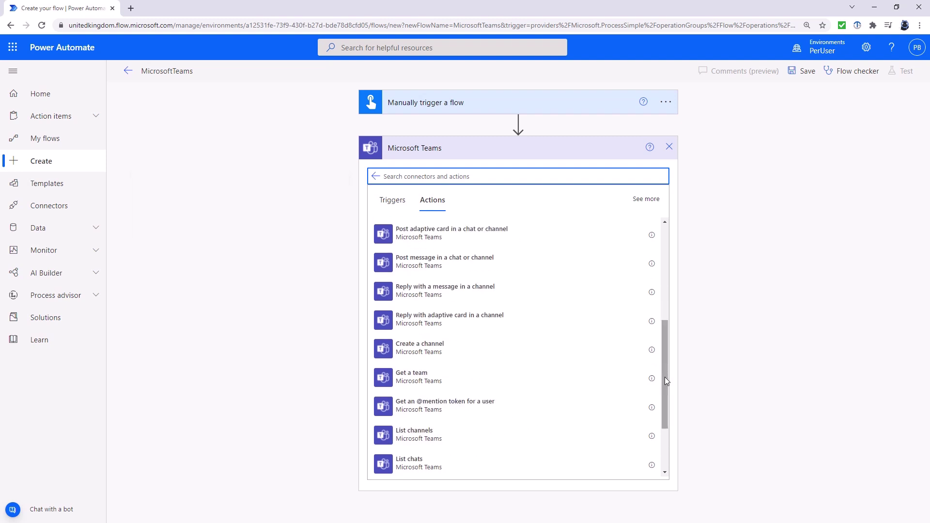
pyautogui.click(665, 443)
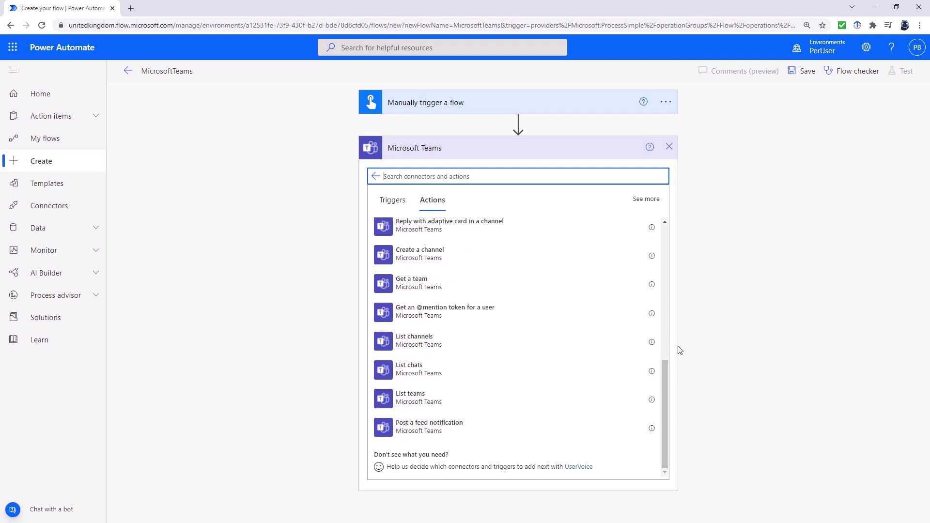
pyautogui.click(665, 233)
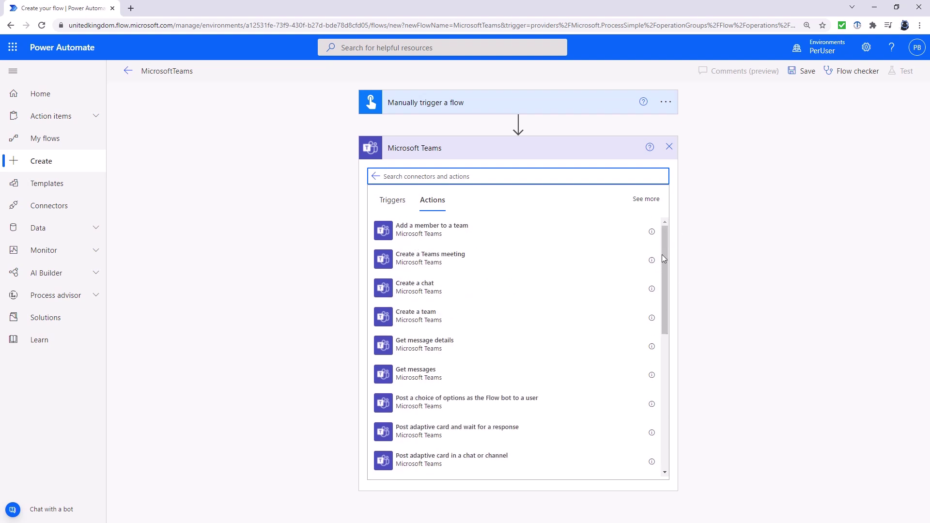
pyautogui.click(477, 435)
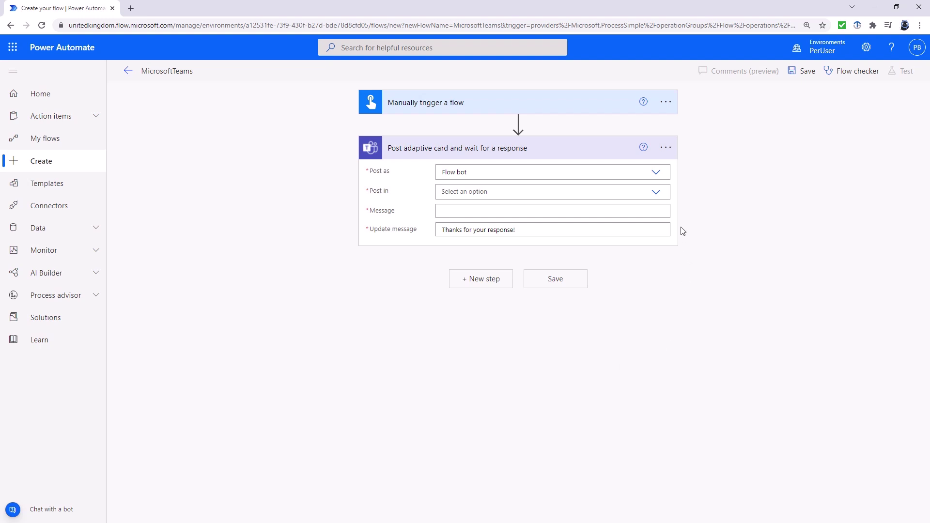
# Step: Set the card to post in a Channel: Power Platform Team, General channel
pyautogui.click(613, 192)
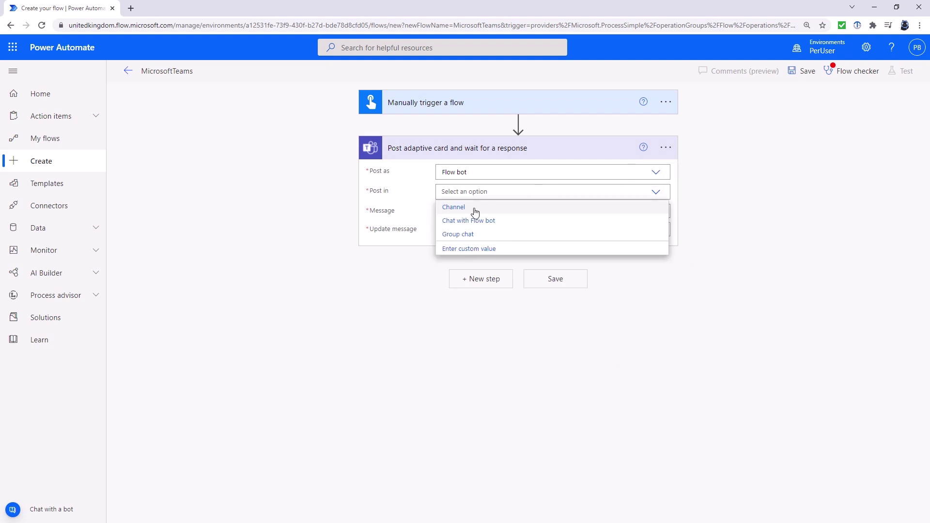
pyautogui.click(473, 209)
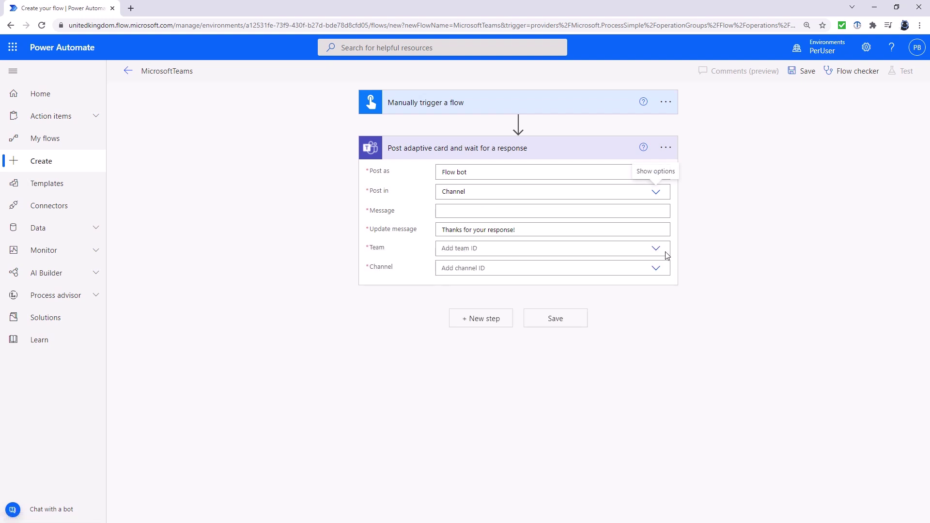
pyautogui.click(655, 248)
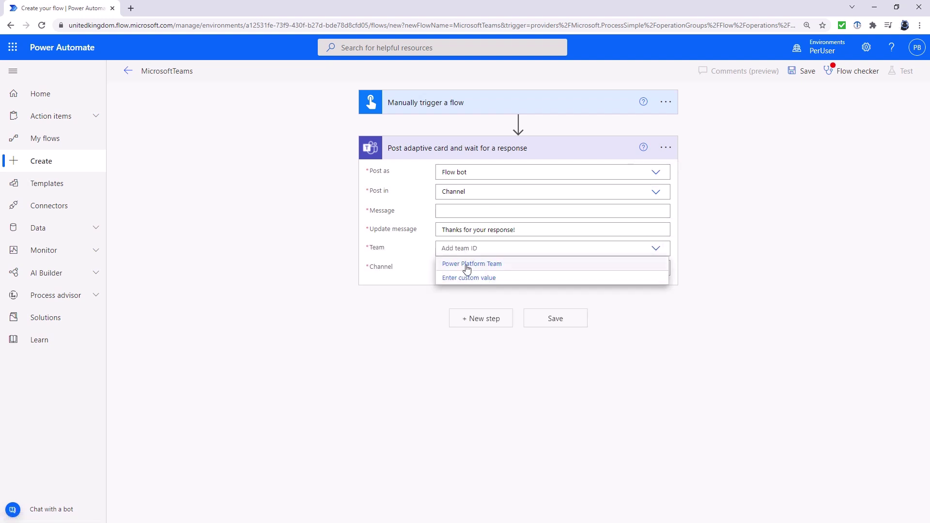
pyautogui.click(467, 265)
pyautogui.click(655, 268)
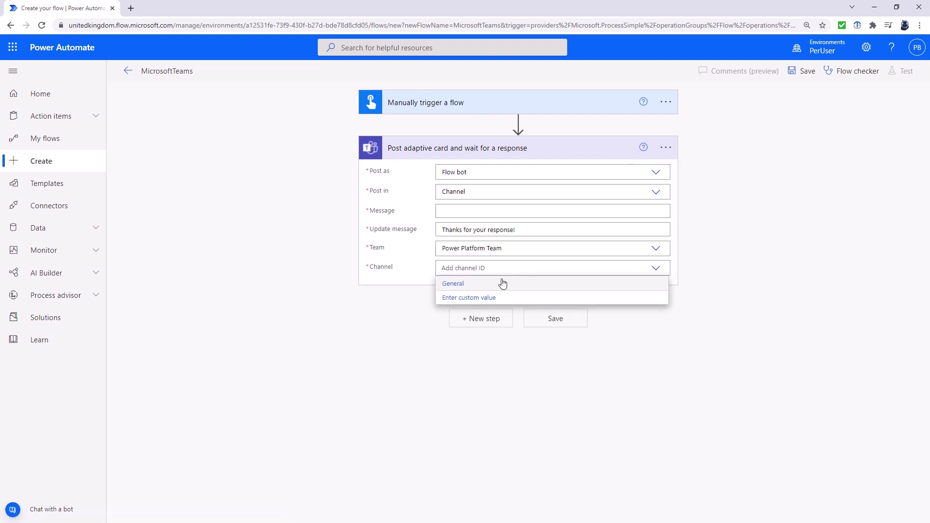
pyautogui.click(453, 286)
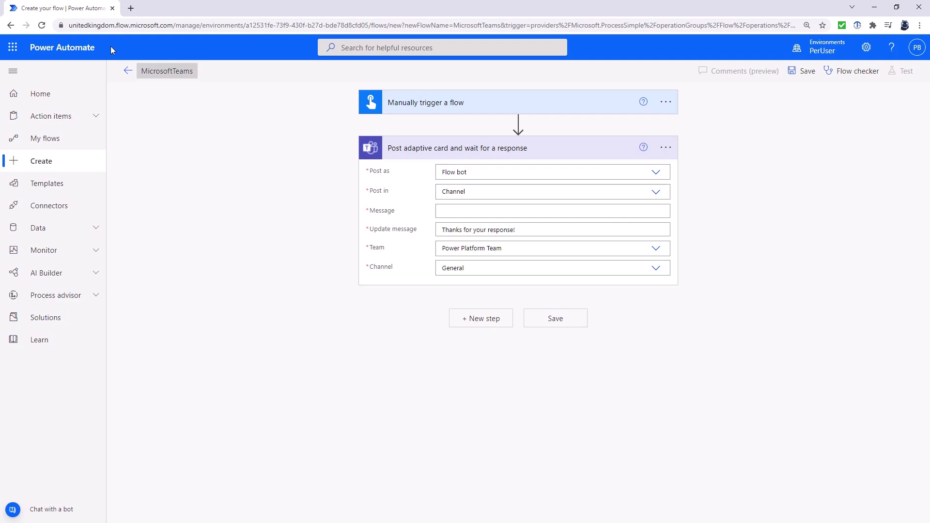
# Step: Open adaptivecards.io/designer in a new Chrome tab
pyautogui.click(131, 8)
pyautogui.write('a')
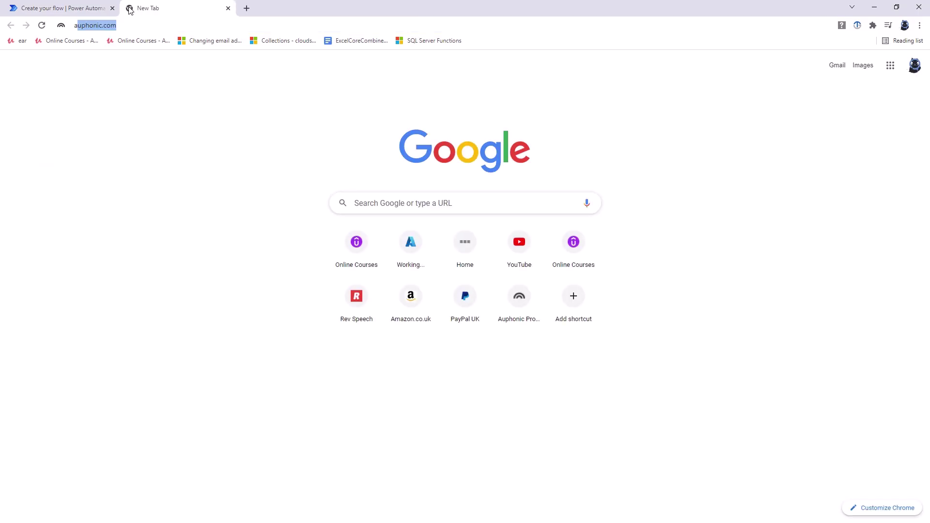
pyautogui.write('daptivecards.io/')
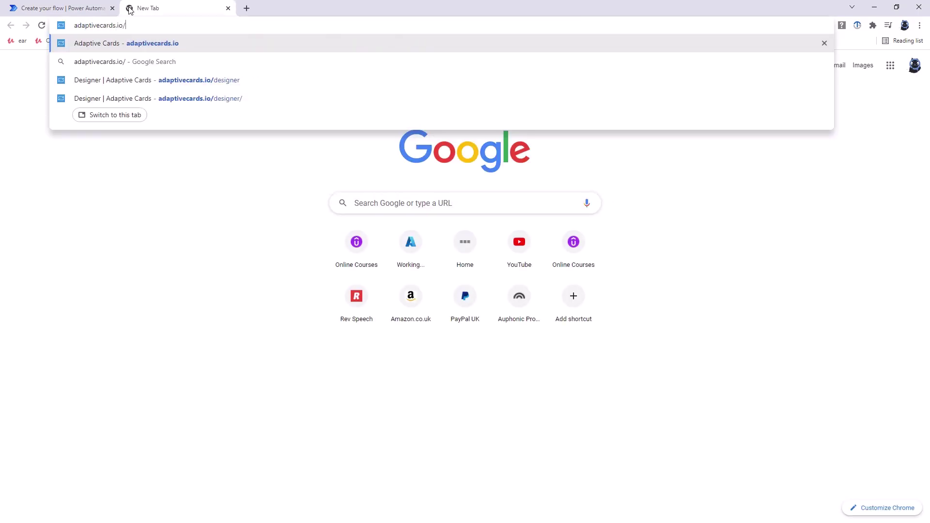
pyautogui.write('design')
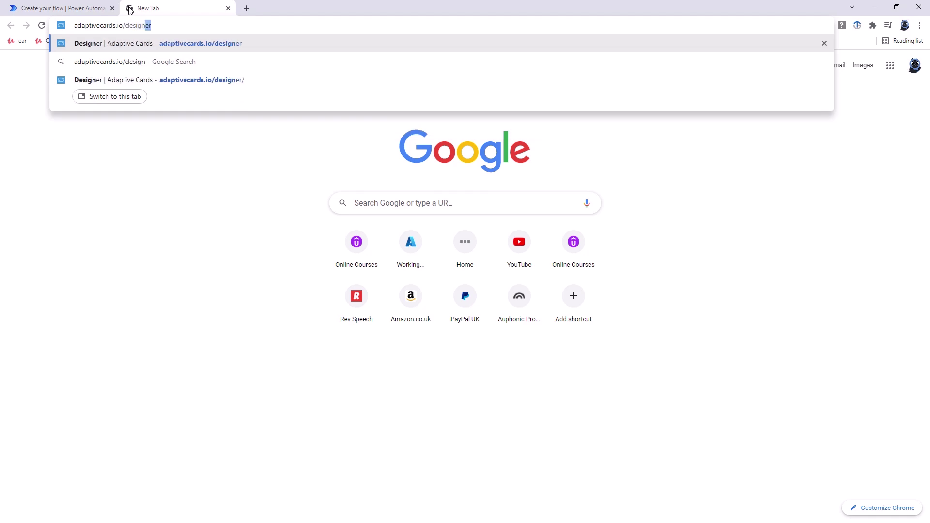
pyautogui.press('Return')
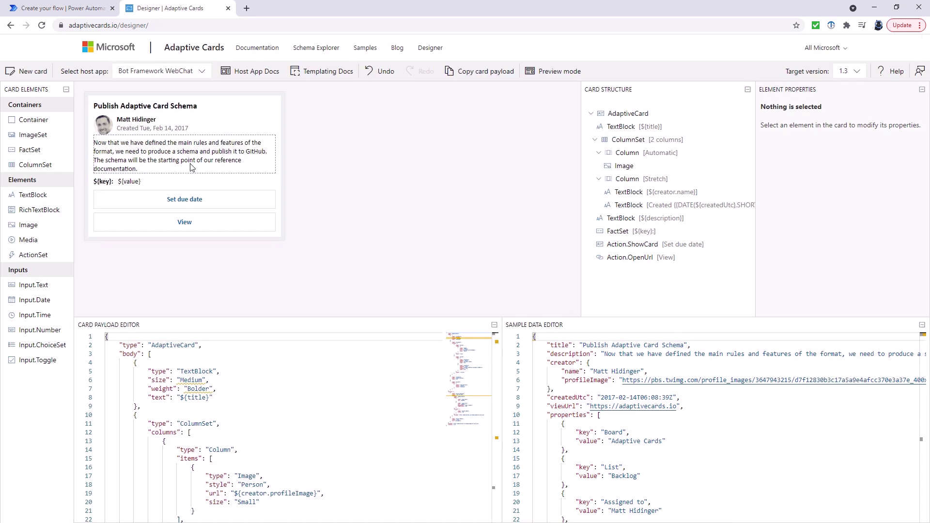
# Step: Load the Input form sample card and check it in preview mode with sample data
pyautogui.click(42, 74)
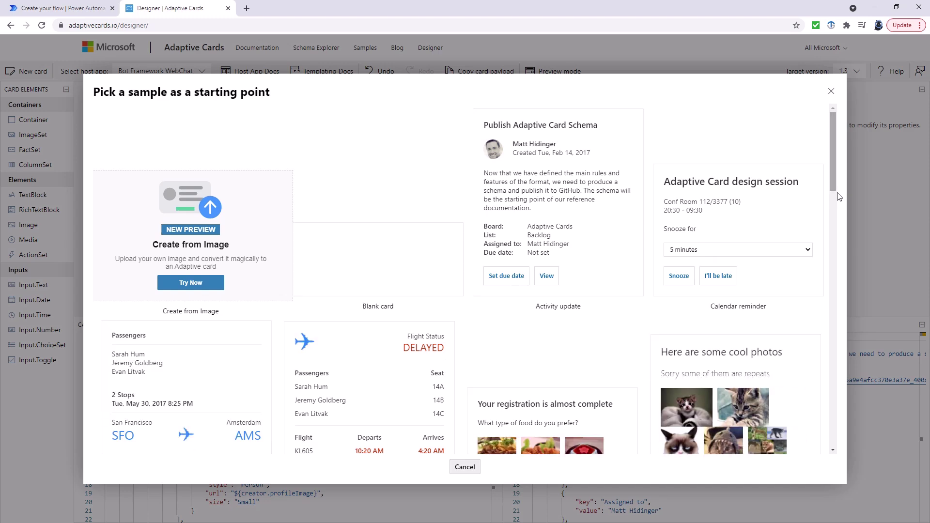
pyautogui.scroll(-6, 835, 197)
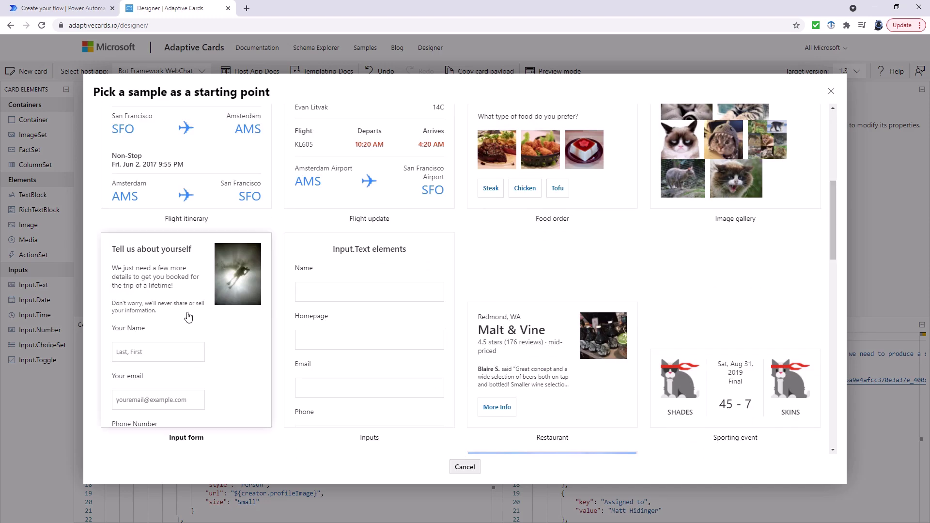
pyautogui.click(188, 315)
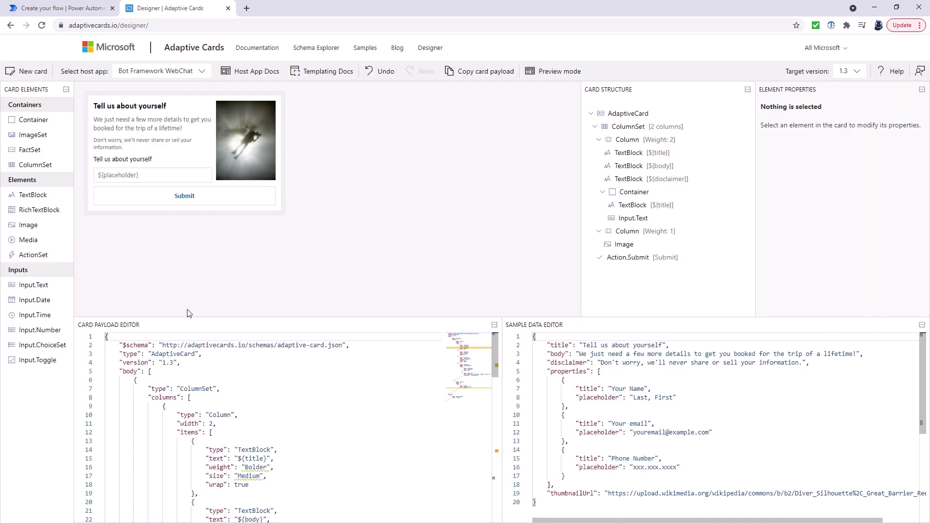
pyautogui.click(155, 181)
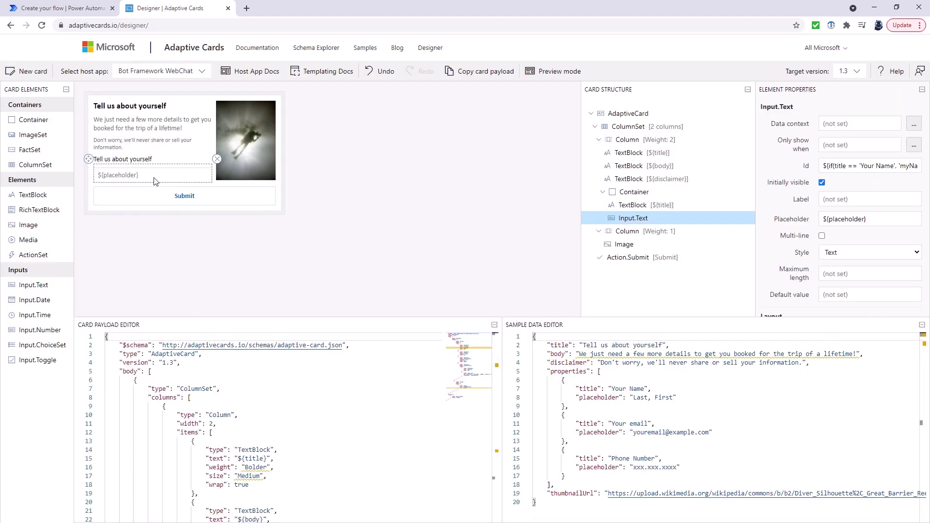
pyautogui.click(155, 181)
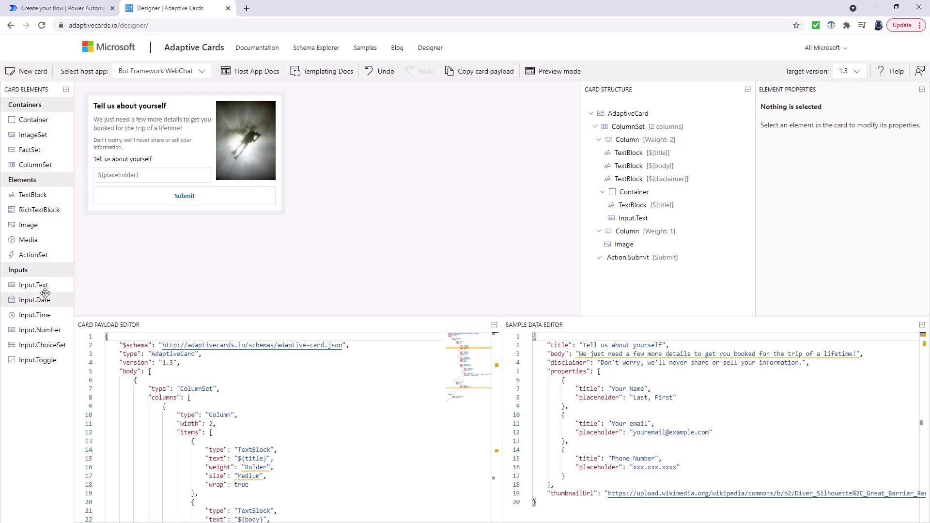
pyautogui.click(562, 72)
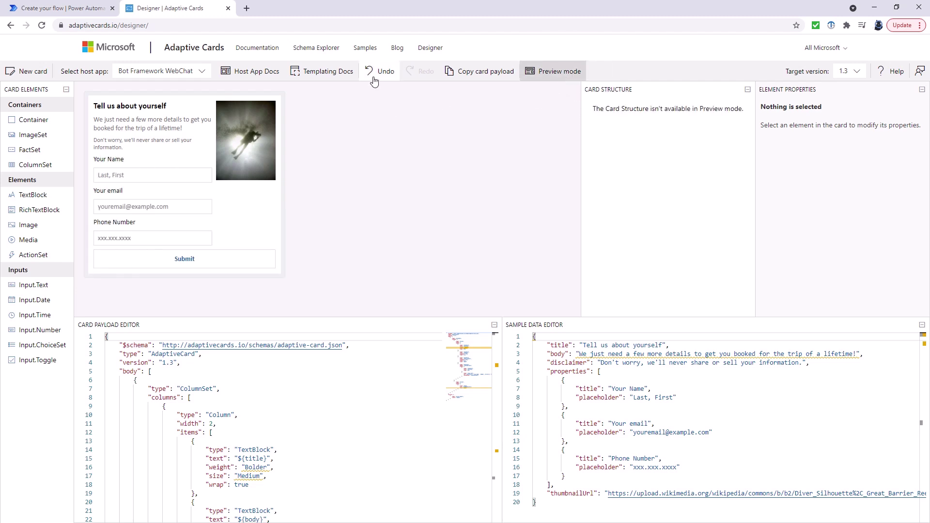
pyautogui.click(556, 73)
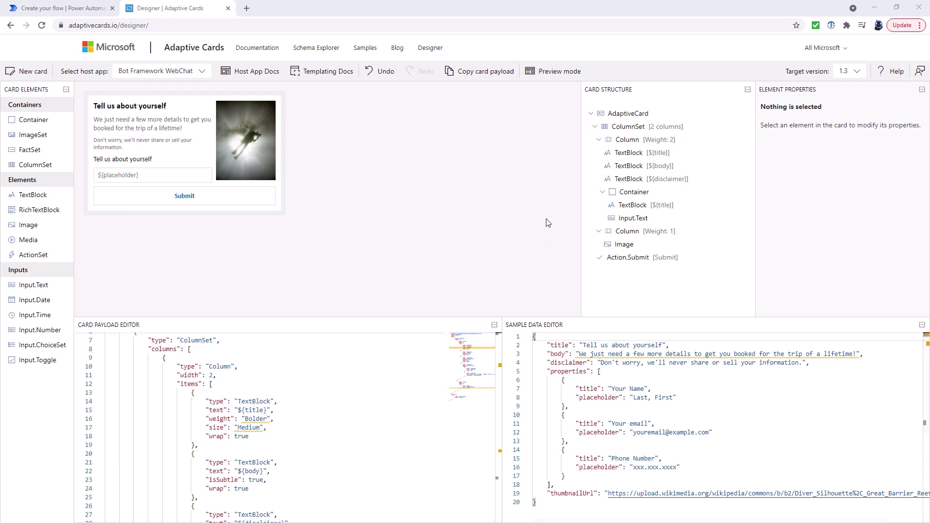
pyautogui.click(859, 71)
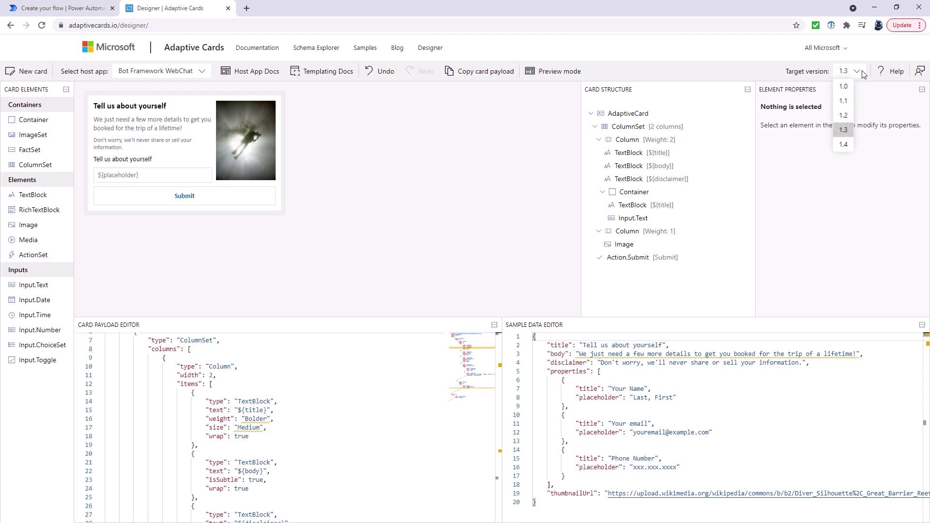
pyautogui.click(844, 117)
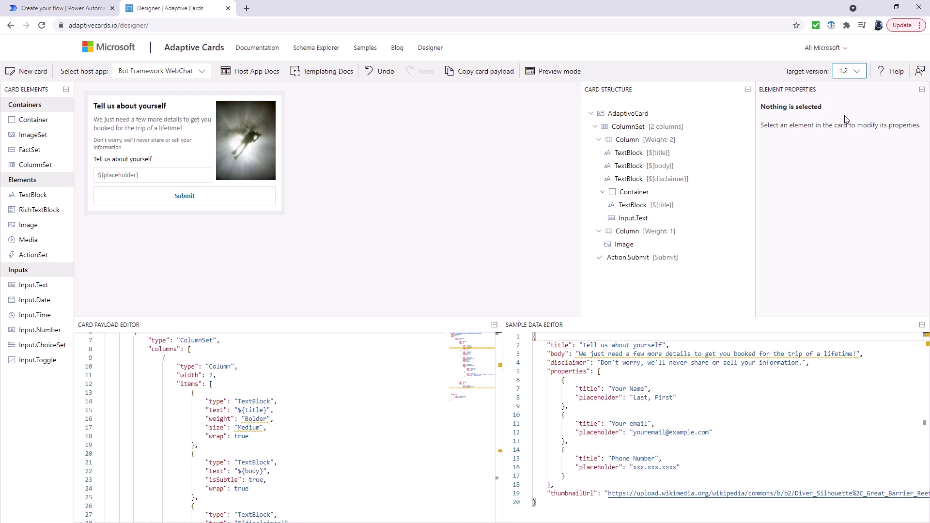
pyautogui.click(478, 77)
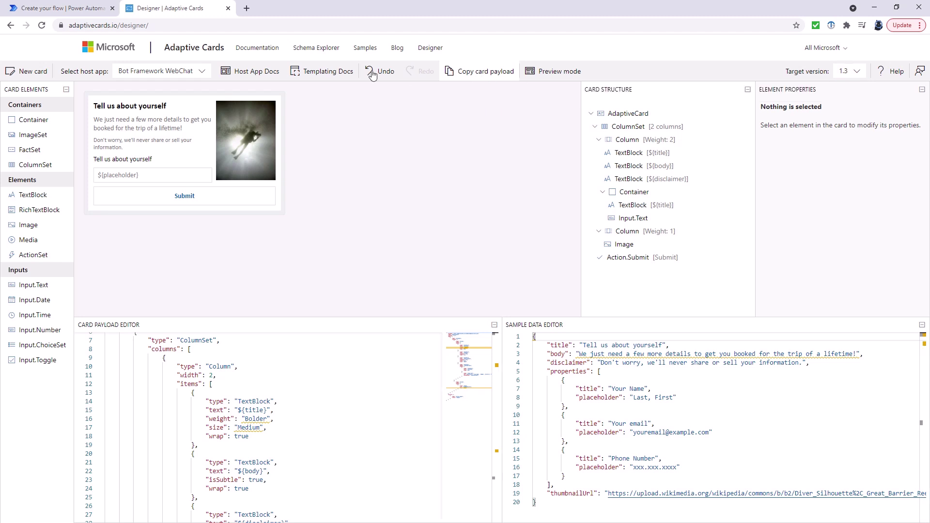
# Step: Paste the copied Adaptive Card JSON into the Teams action's Message field
pyautogui.click(80, 12)
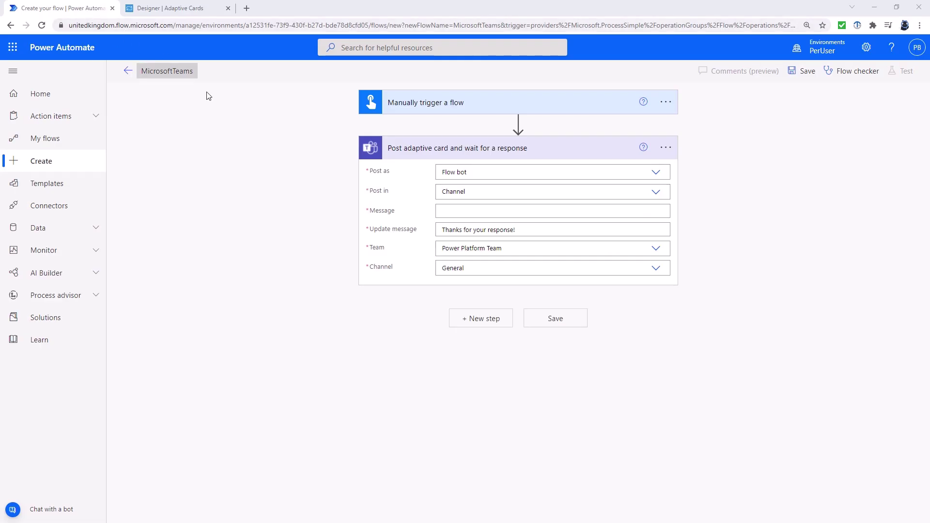
pyautogui.click(457, 210)
pyautogui.hotkey('ctrl', 'v')
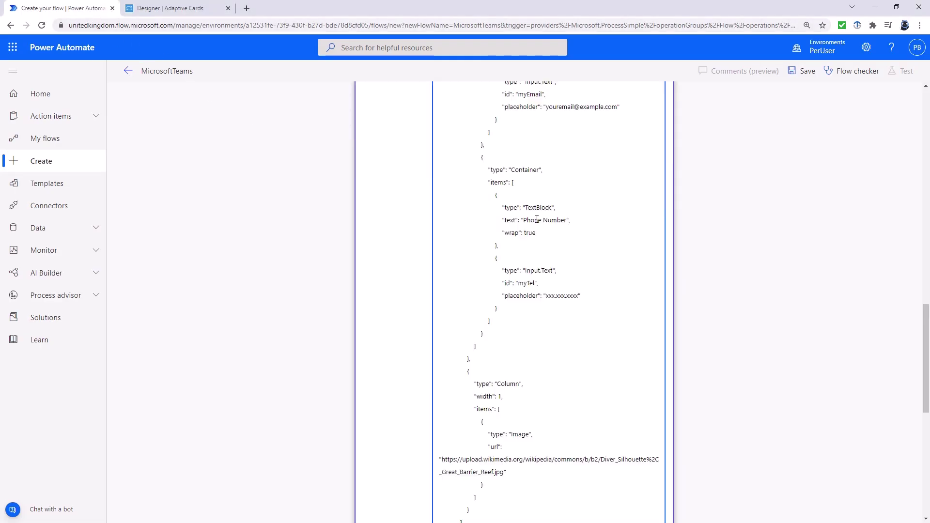
pyautogui.moveTo(925, 367); pyautogui.dragTo(922, 472)
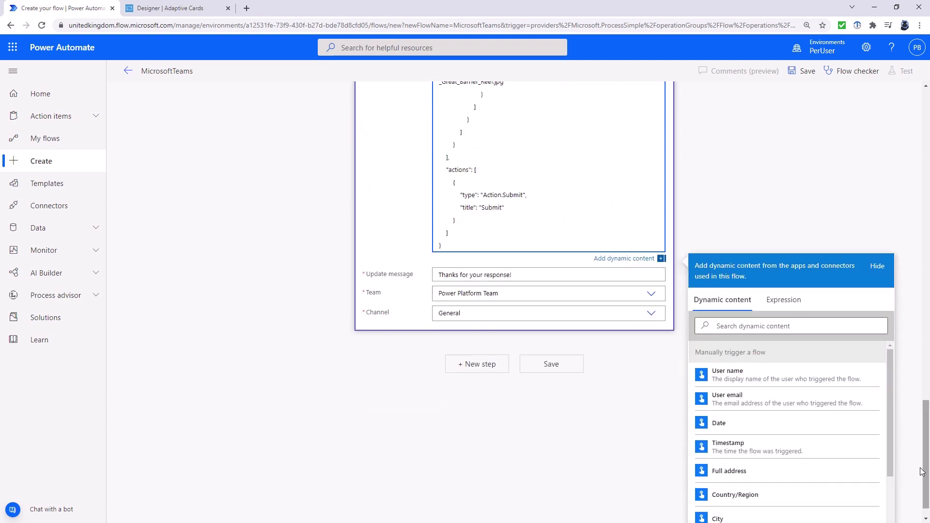
# Step: Add a Mail 'Send an email notification (V3)' step and enter the recipient address
pyautogui.click(482, 376)
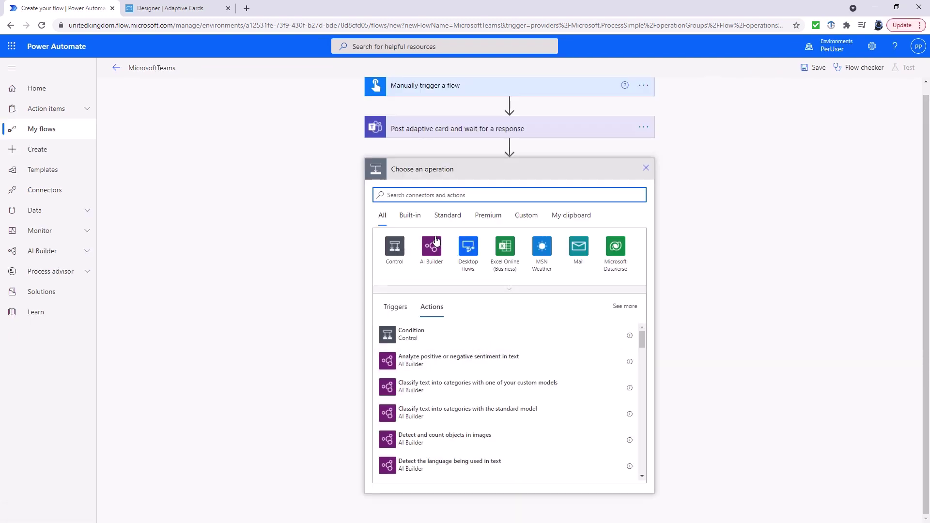
pyautogui.click(580, 248)
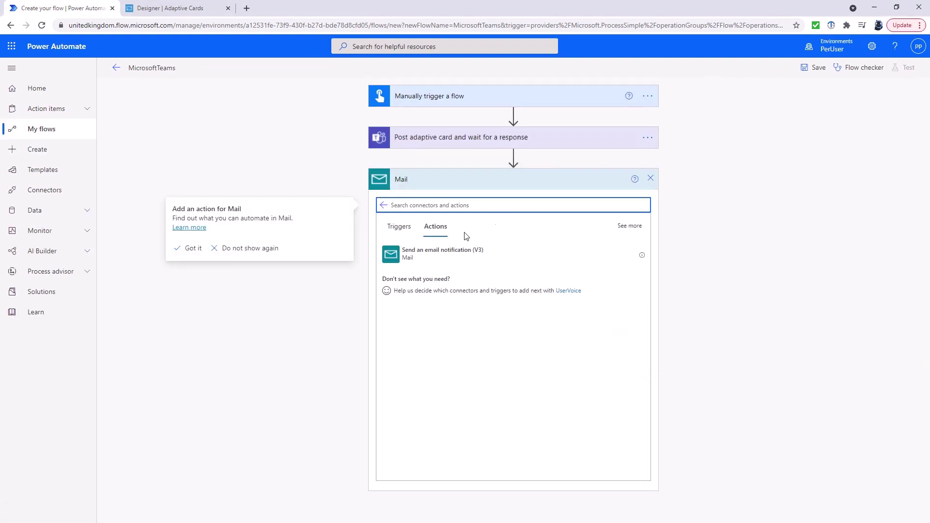
pyautogui.click(488, 262)
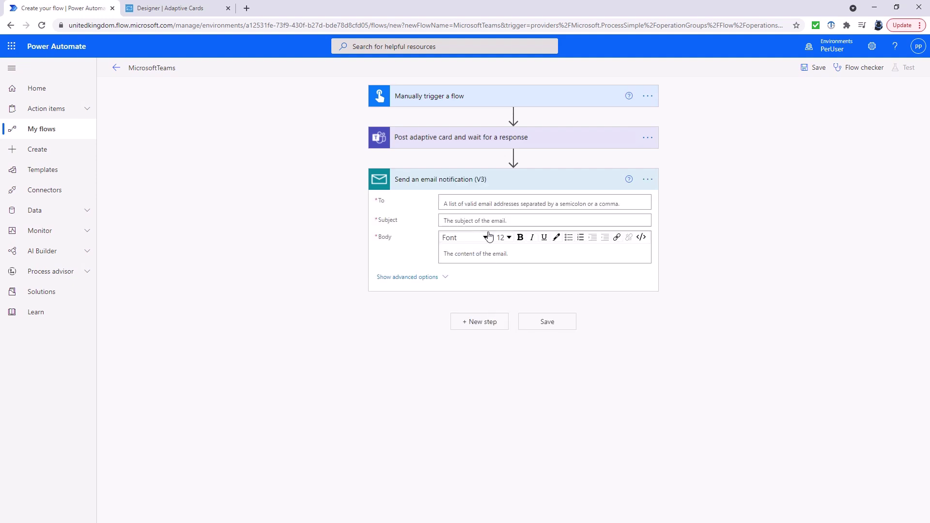
pyautogui.click(485, 204)
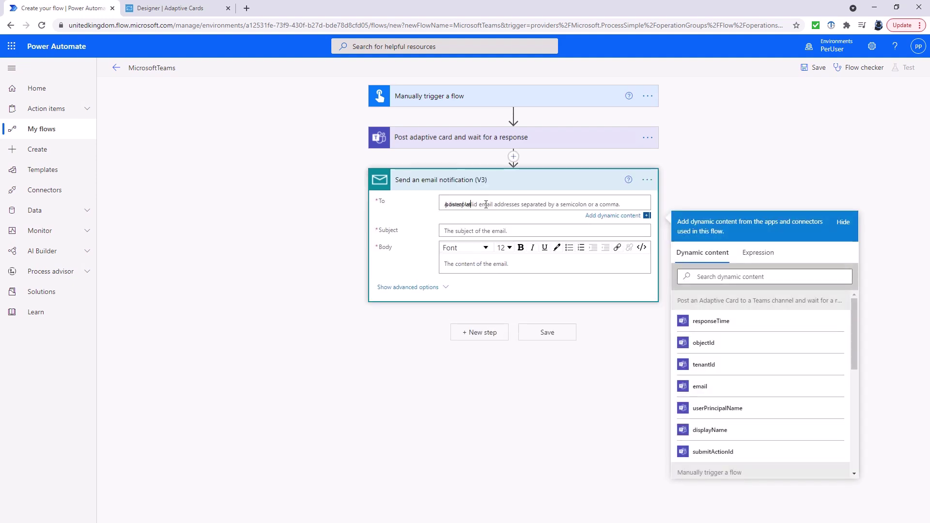
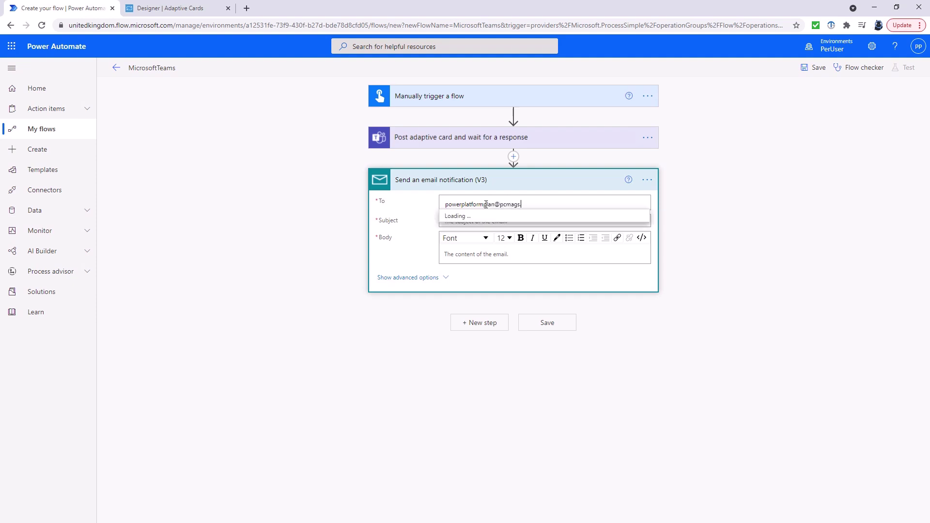
pyautogui.press('Tab')
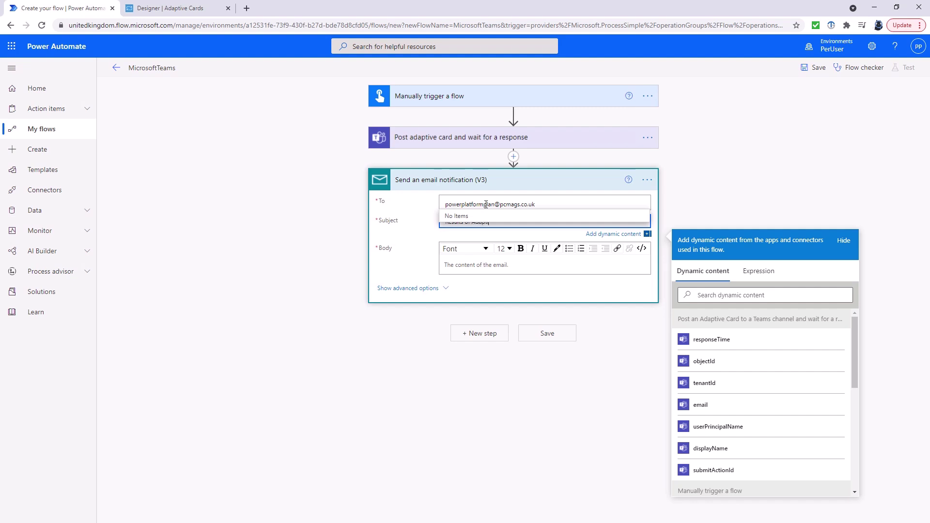
# Step: Insert the email, userPrincipalName and displayName tokens into the email body and save the flow
pyautogui.click(483, 264)
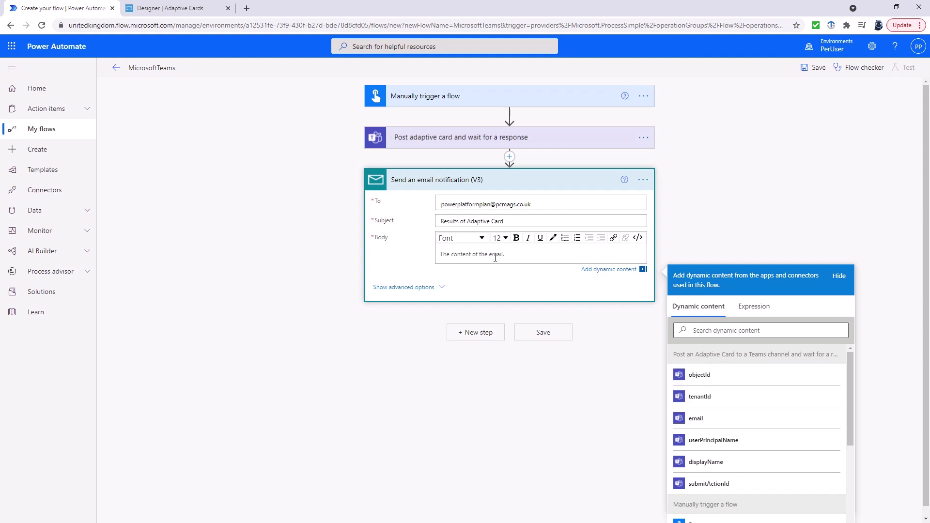
pyautogui.click(708, 419)
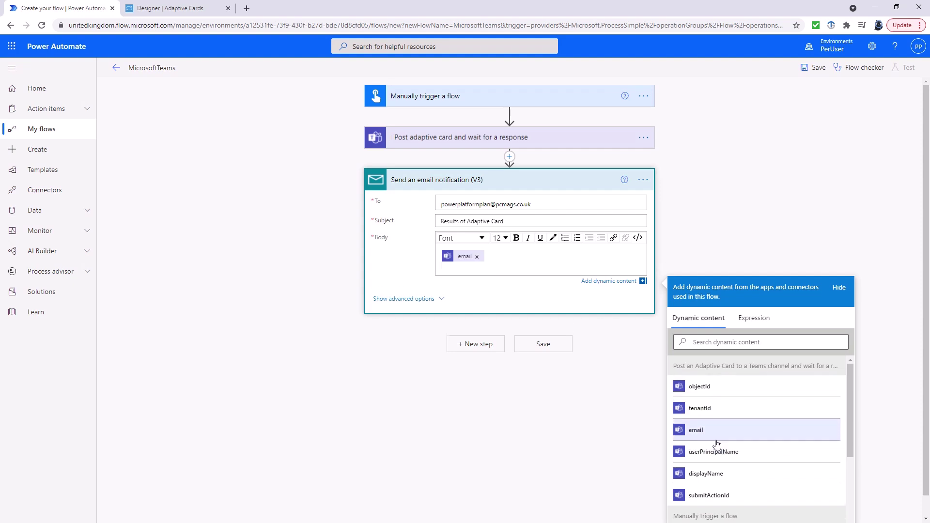
pyautogui.click(730, 454)
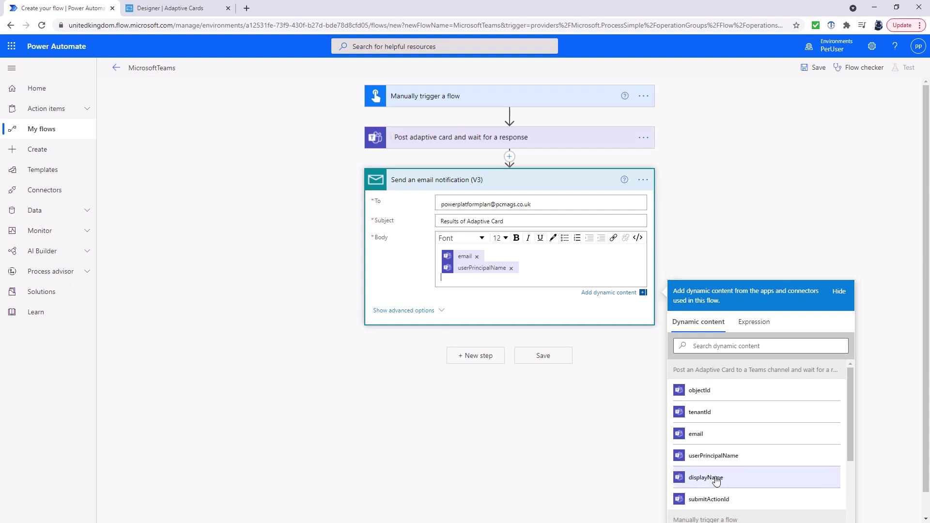
pyautogui.click(716, 478)
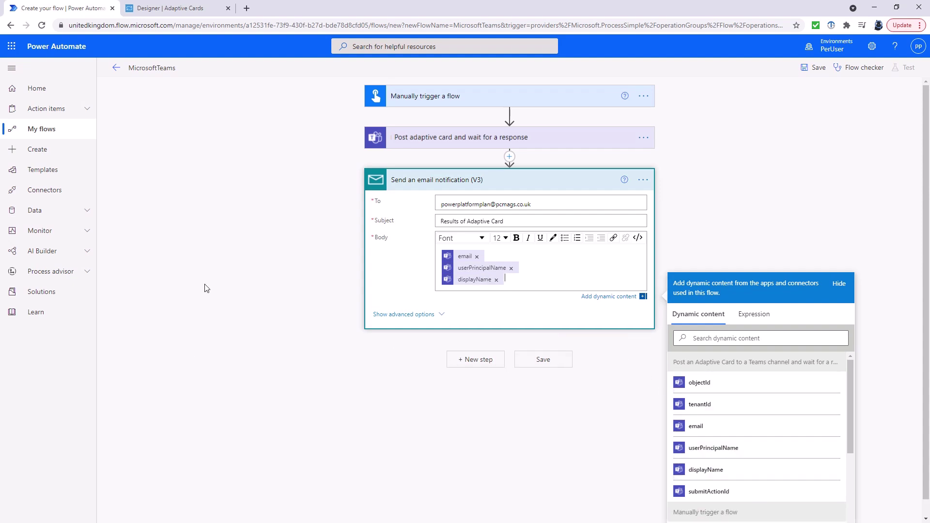
pyautogui.click(820, 68)
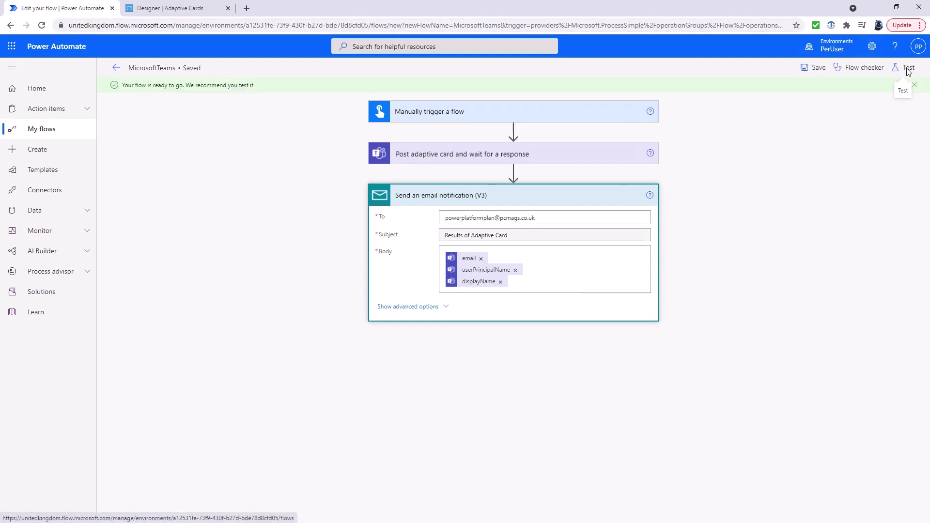
# Step: Run a manual test of the flow and open its run history page
pyautogui.click(906, 68)
pyautogui.click(788, 97)
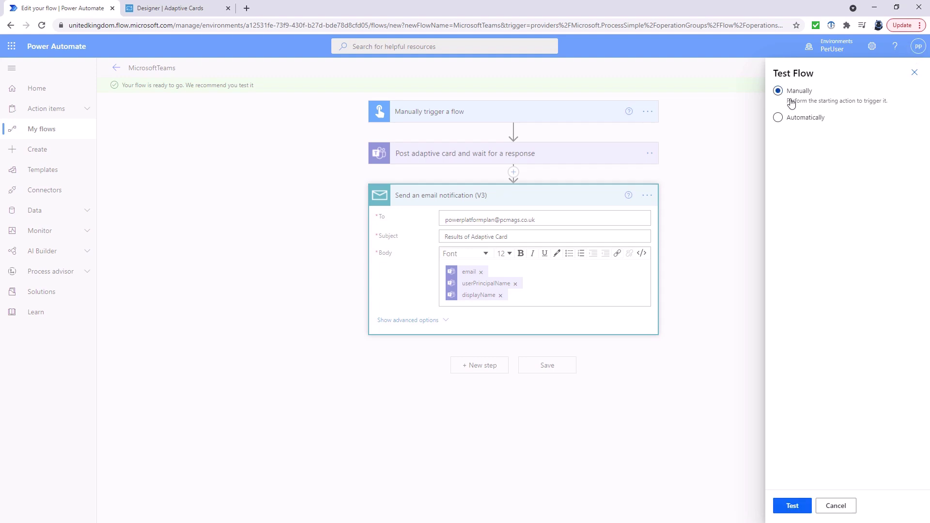
pyautogui.click(792, 506)
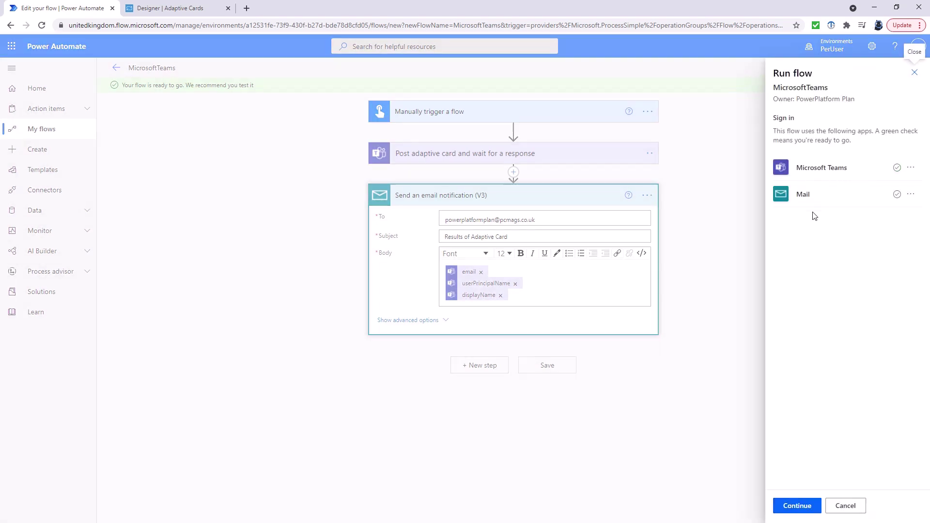
pyautogui.click(805, 508)
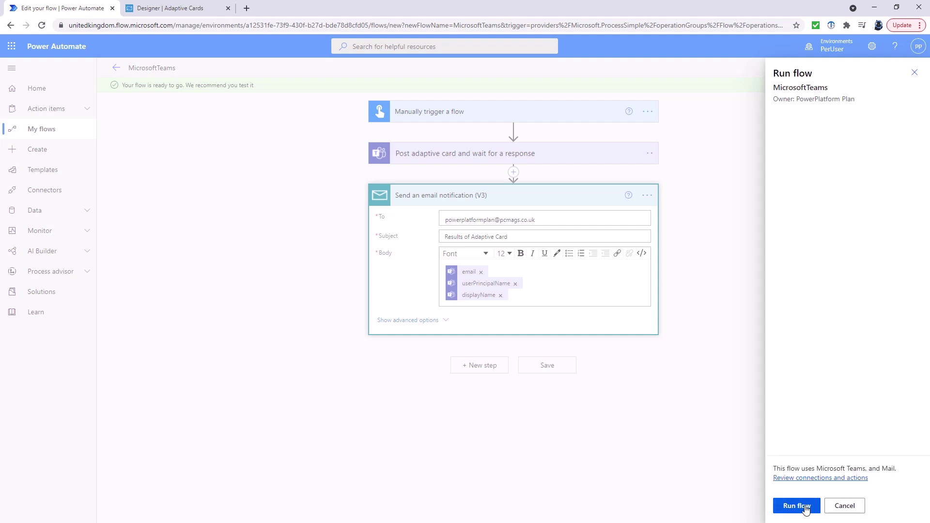
pyautogui.click(808, 507)
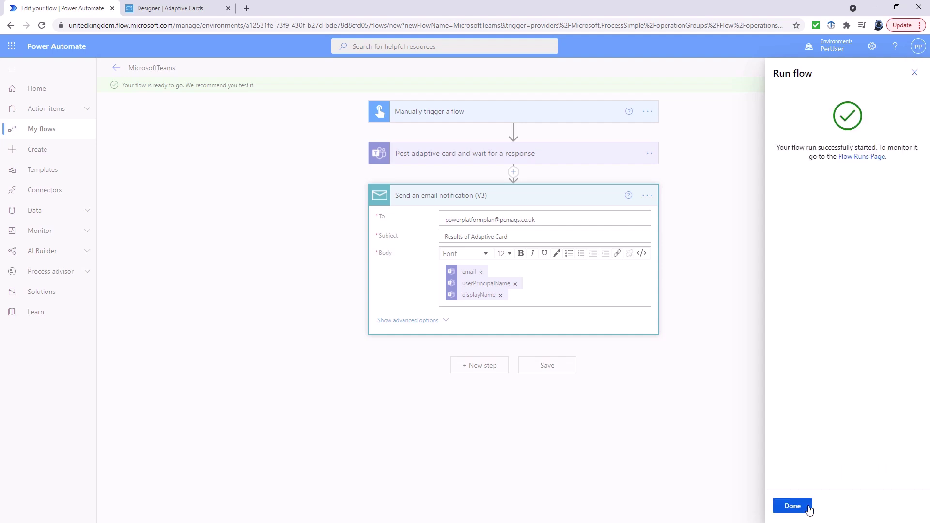
pyautogui.click(865, 157)
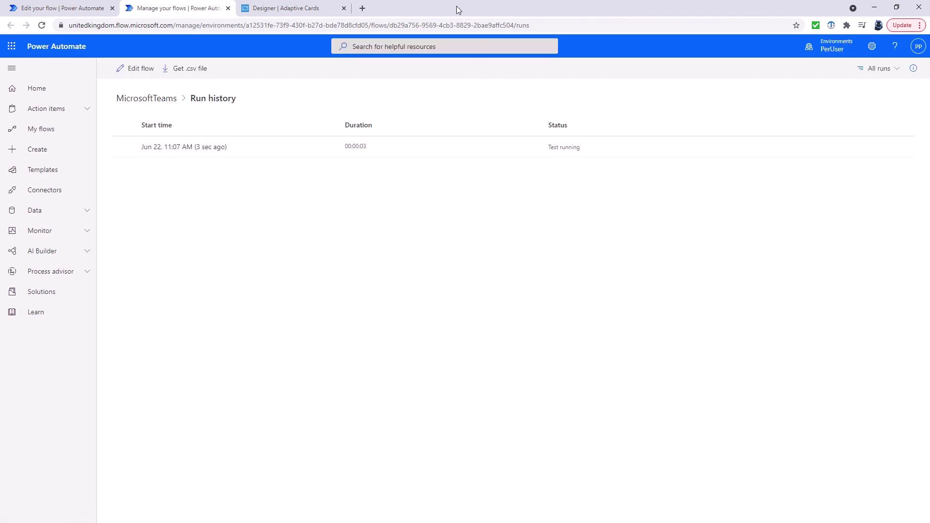
pyautogui.moveTo(458, 10); pyautogui.dragTo(270, 23)
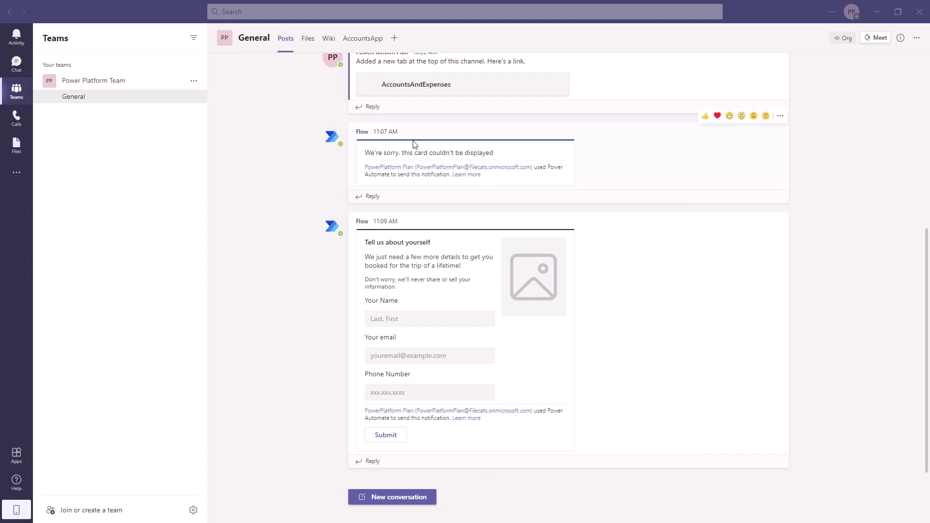
# Step: Enter a name, email address and phone number on the Teams card and submit it
pyautogui.moveTo(365, 153); pyautogui.dragTo(496, 152)
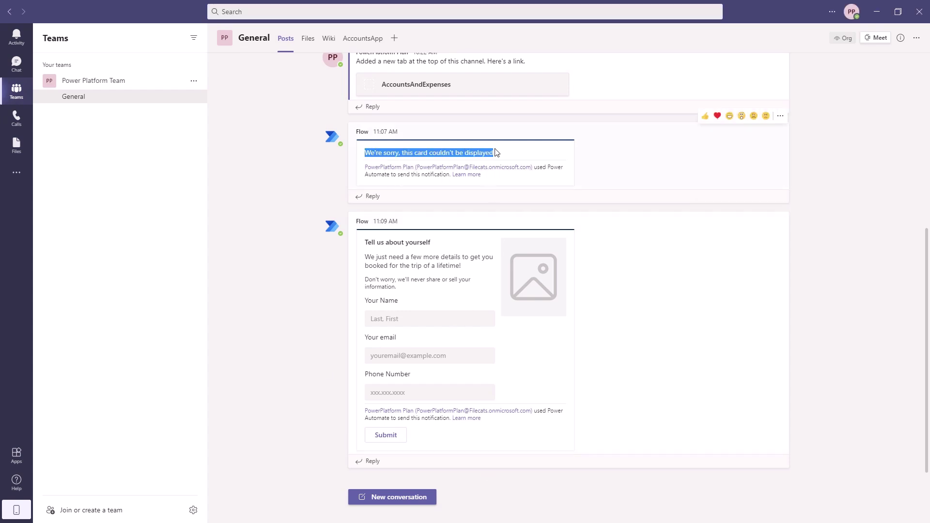
pyautogui.click(390, 320)
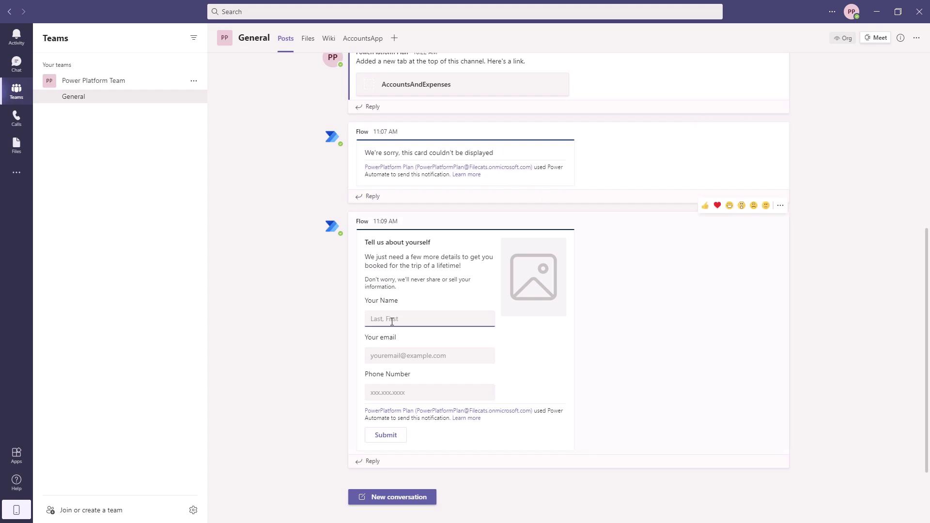
pyautogui.click(400, 360)
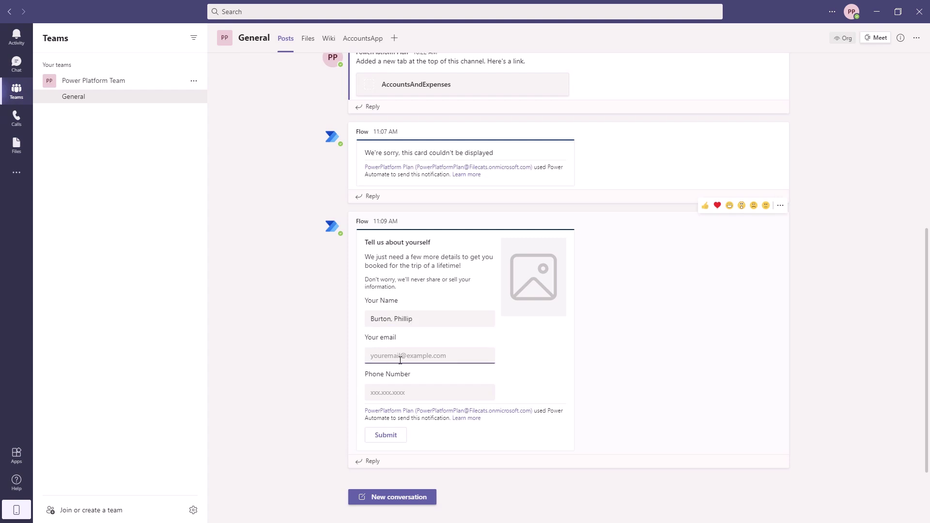
pyautogui.write('p')
pyautogui.press('BackSpace')
pyautogui.press('BackSpace')
pyautogui.press('Tab')
pyautogui.write('12')
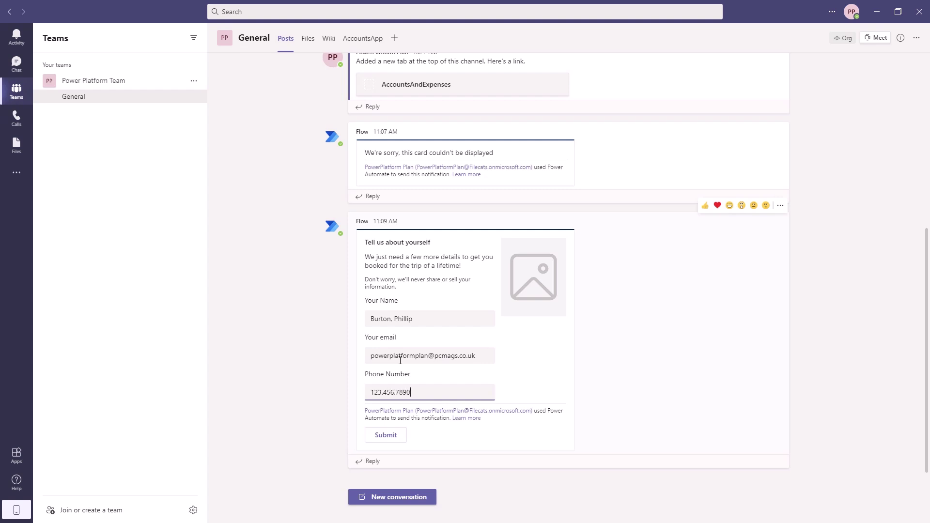
pyautogui.click(386, 436)
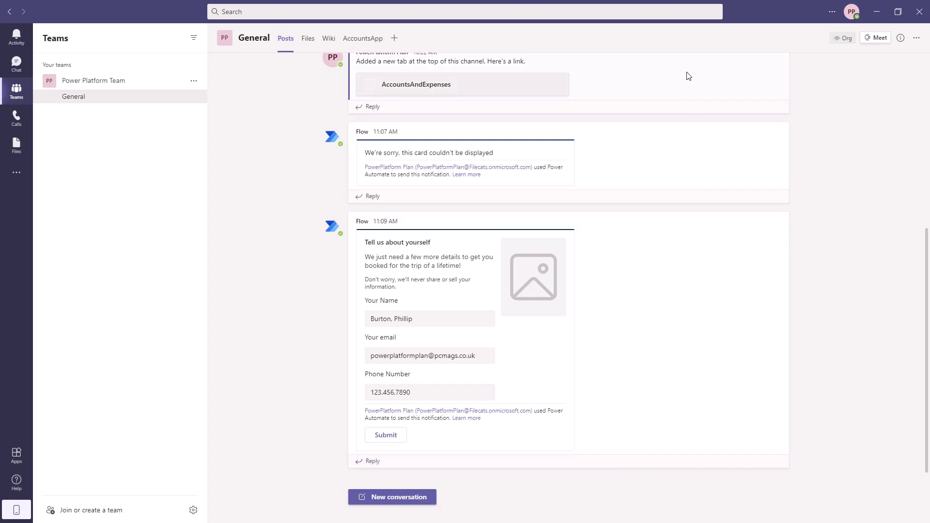
# Step: Inspect the 11:09 run's Send an email notification (V3) inputs, then return to editing the flow
pyautogui.hotkey('alt', 'Tab')
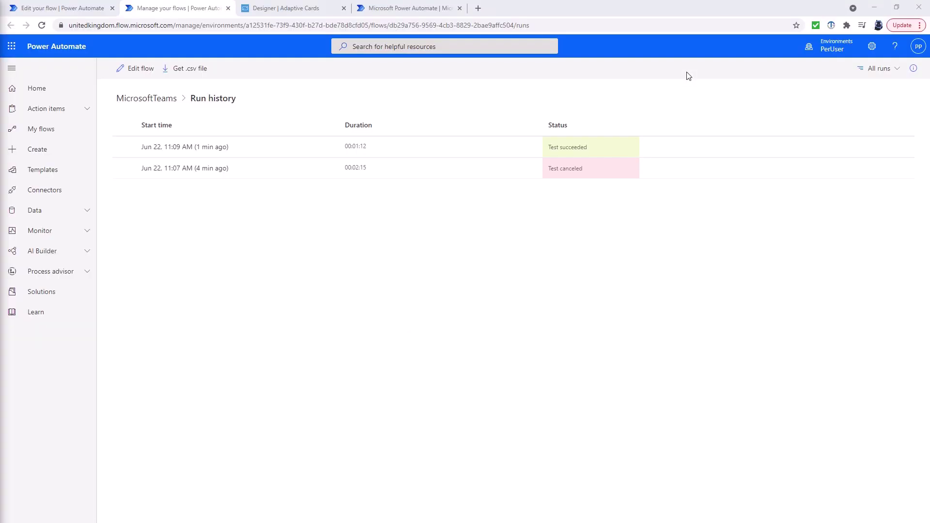
pyautogui.tripleClick(592, 146)
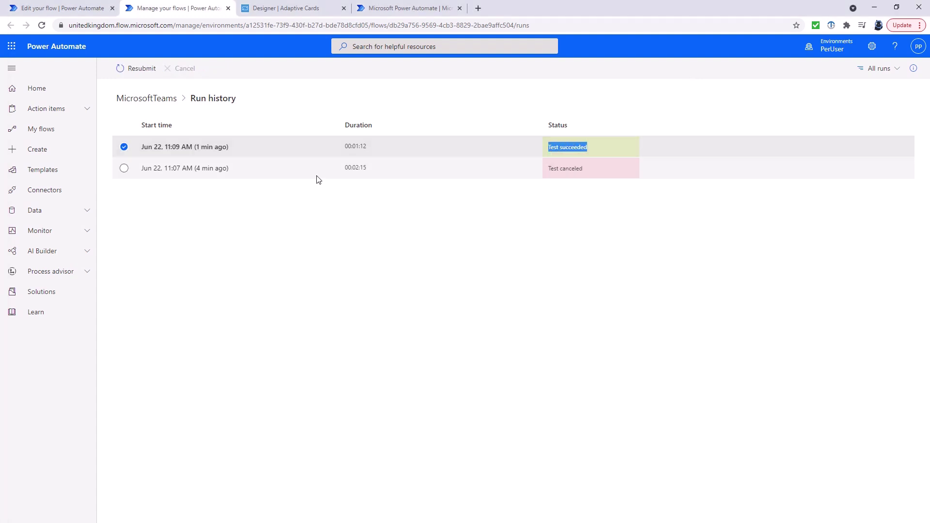
pyautogui.click(207, 149)
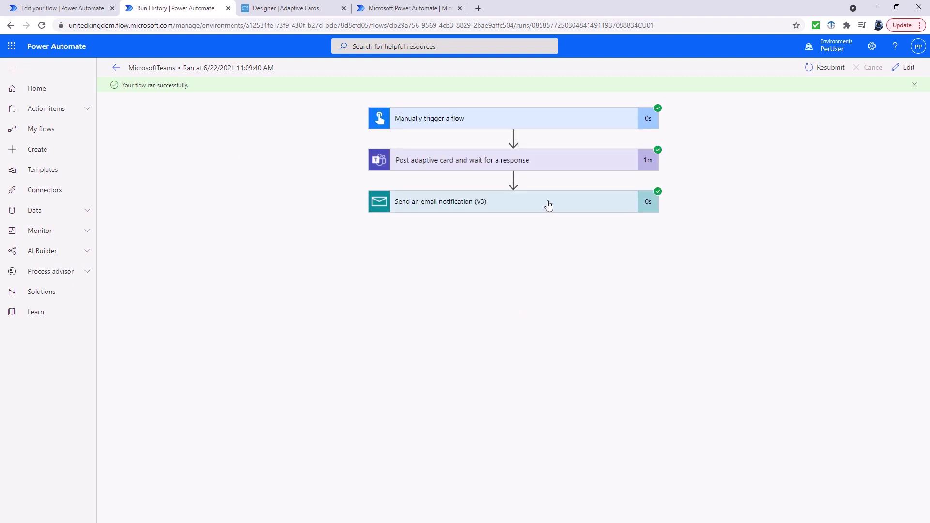
pyautogui.click(545, 202)
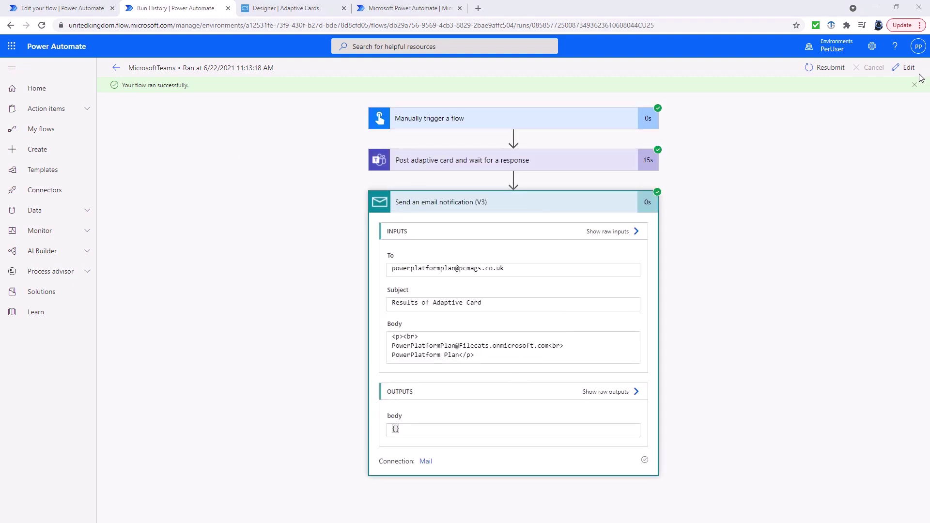
pyautogui.click(905, 68)
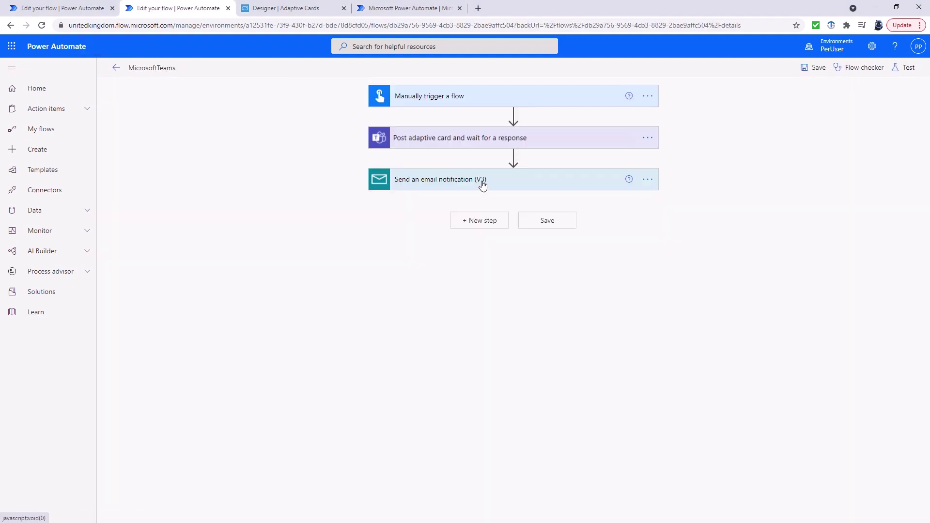
# Step: Replace the email body's responder tokens with the card's myName, myEmail and myTel values
pyautogui.click(482, 181)
pyautogui.click(565, 280)
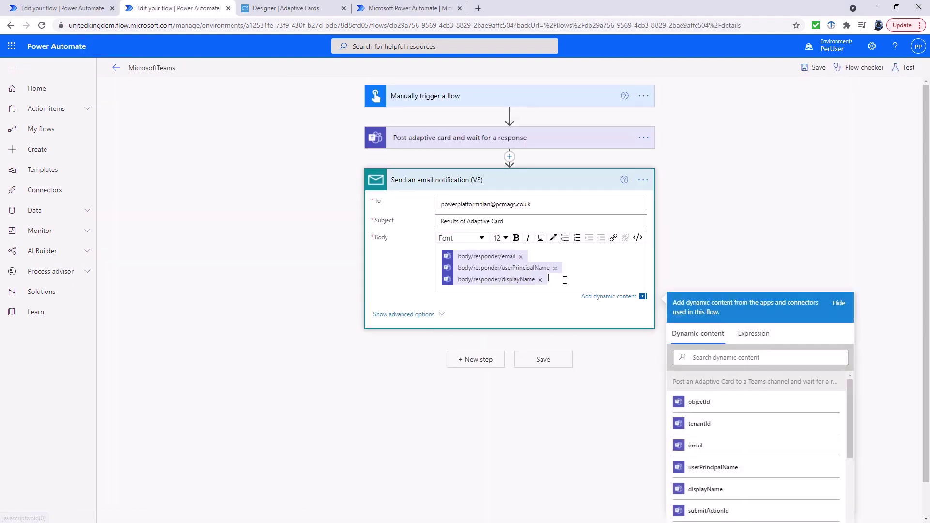
pyautogui.press('BackSpace')
pyautogui.press('BackSpace')
pyautogui.press('BackSpace')
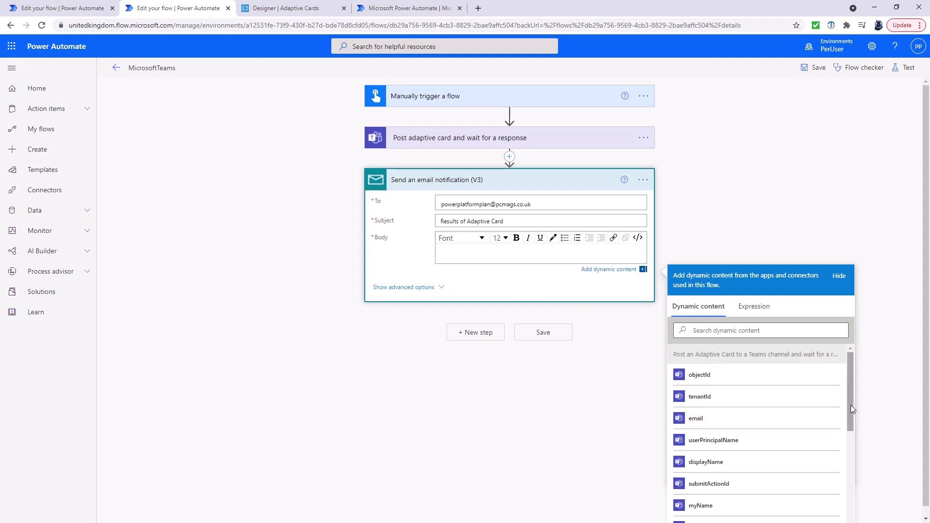
pyautogui.moveTo(851, 405); pyautogui.dragTo(847, 444)
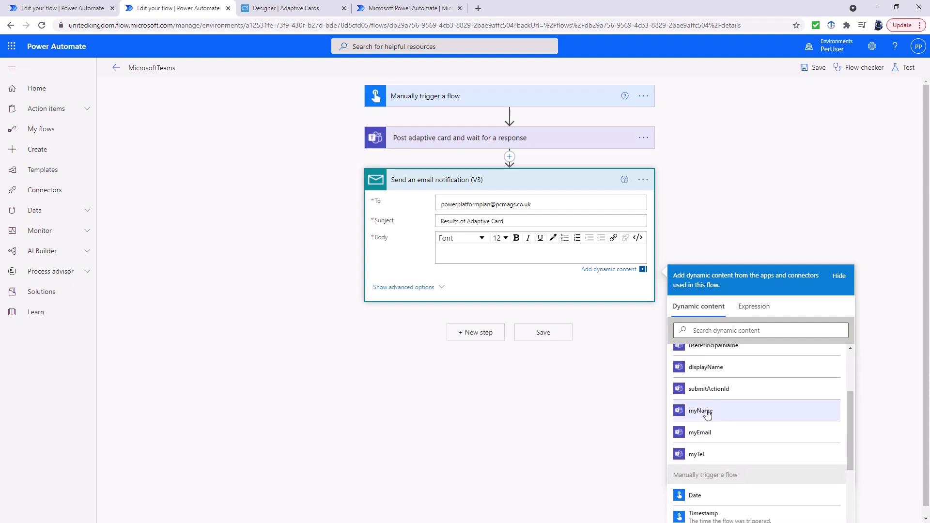
pyautogui.click(706, 412)
pyautogui.click(712, 447)
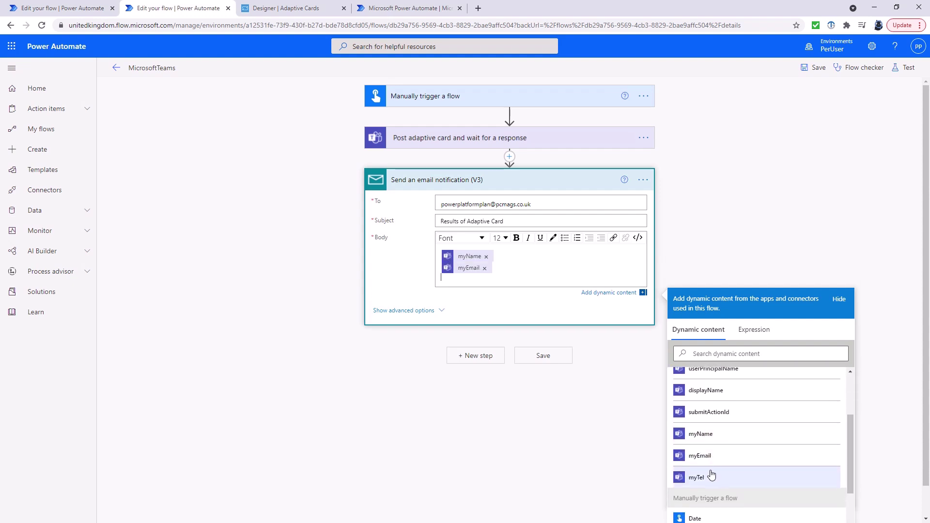
pyautogui.click(710, 481)
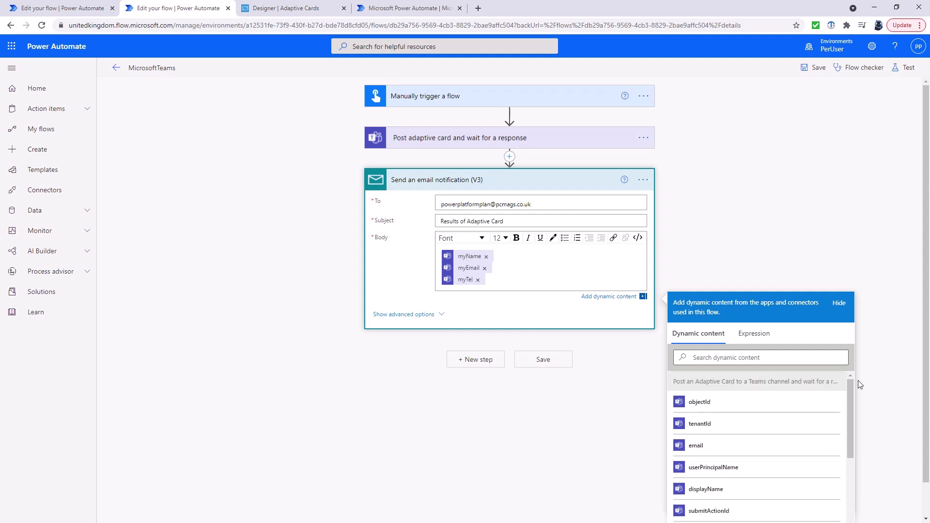
# Step: Save the flow and start a manual test run
pyautogui.click(810, 67)
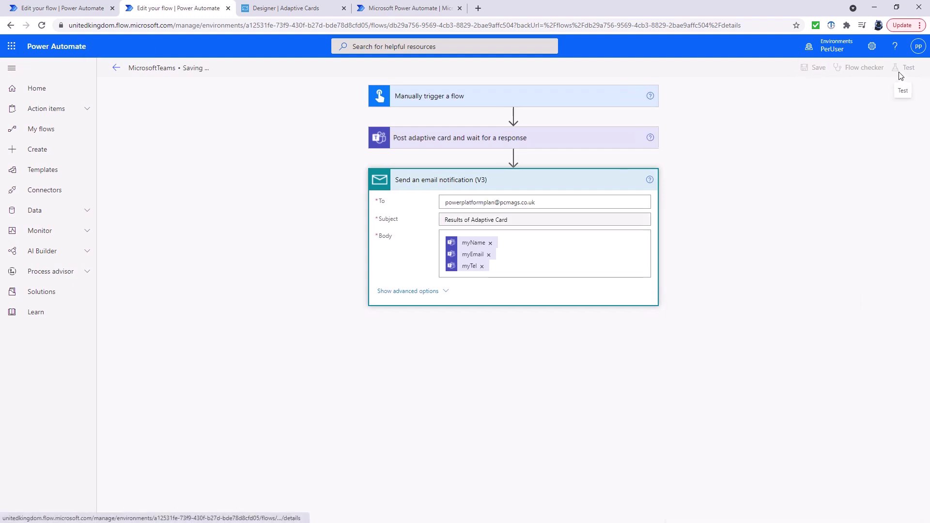
pyautogui.click(903, 76)
pyautogui.click(778, 91)
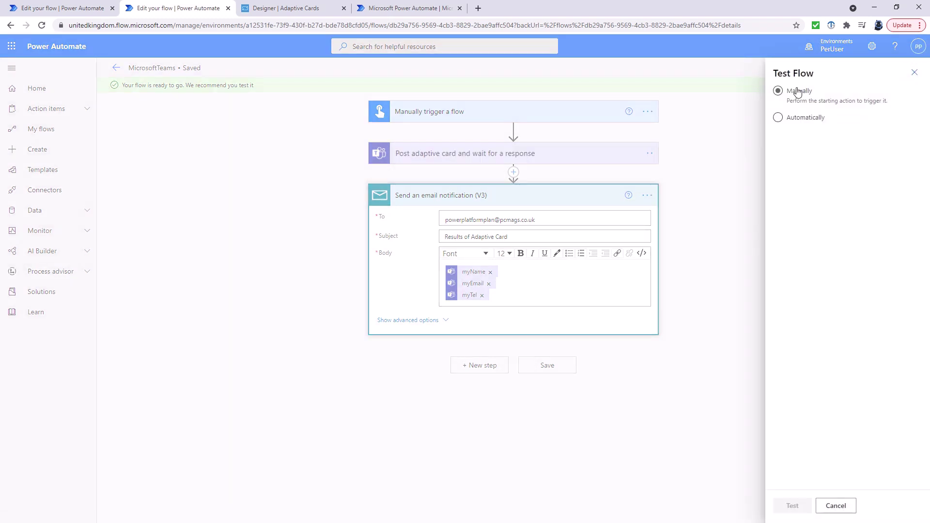
pyautogui.click(791, 506)
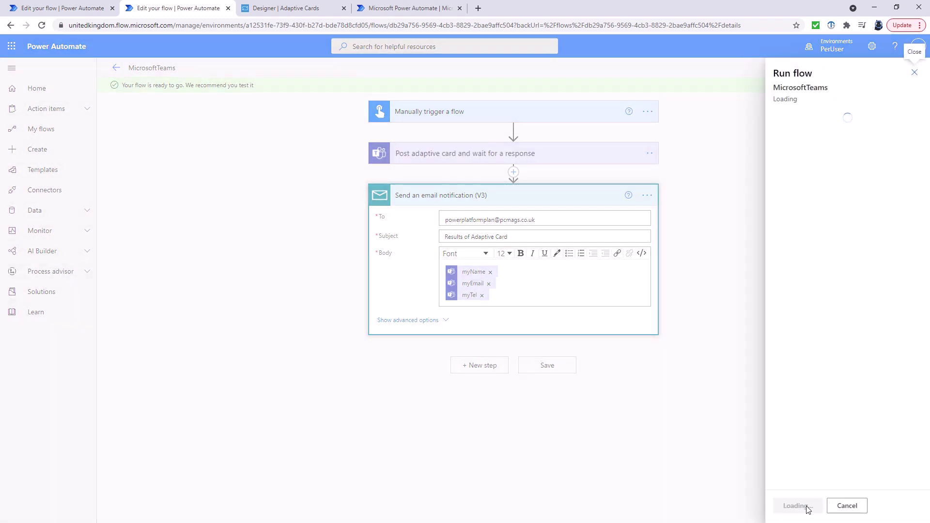
pyautogui.click(805, 507)
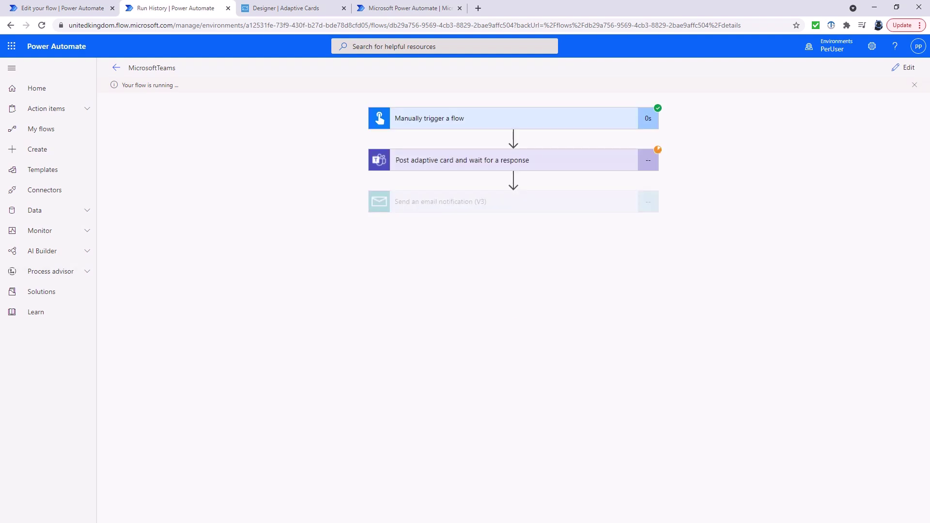
# Step: In Teams, fill the card with name 'hi there', email 'this is me' and a test phone number, then submit
pyautogui.hotkey('alt', 'Tab')
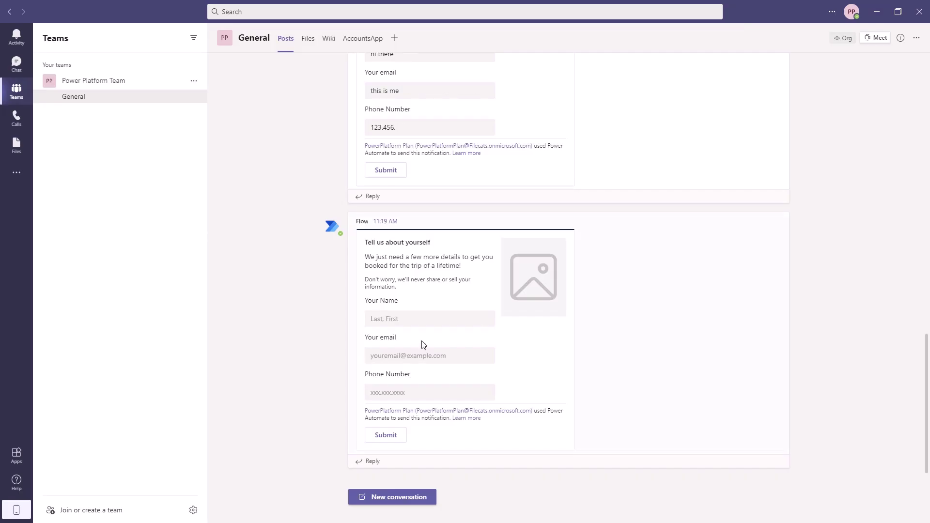
pyautogui.click(405, 325)
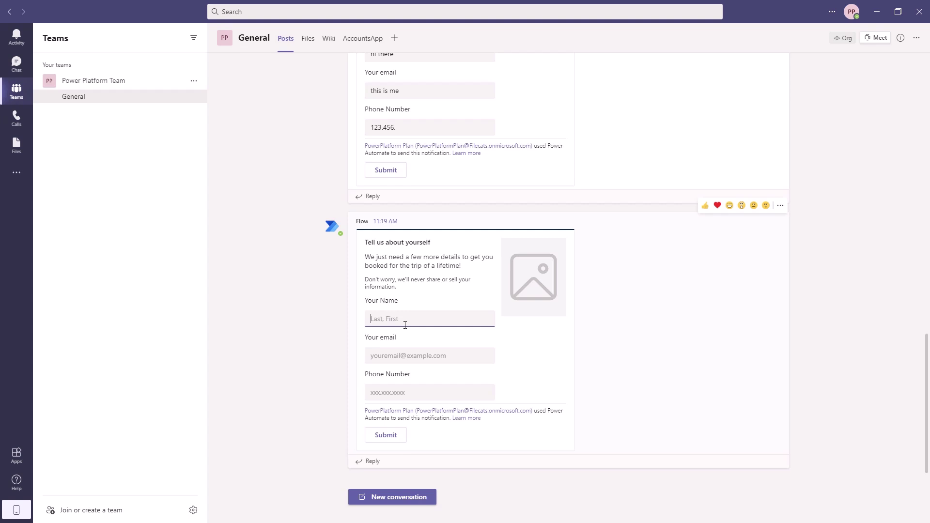
pyautogui.write('hi there')
pyautogui.press('Tab')
pyautogui.write('this ')
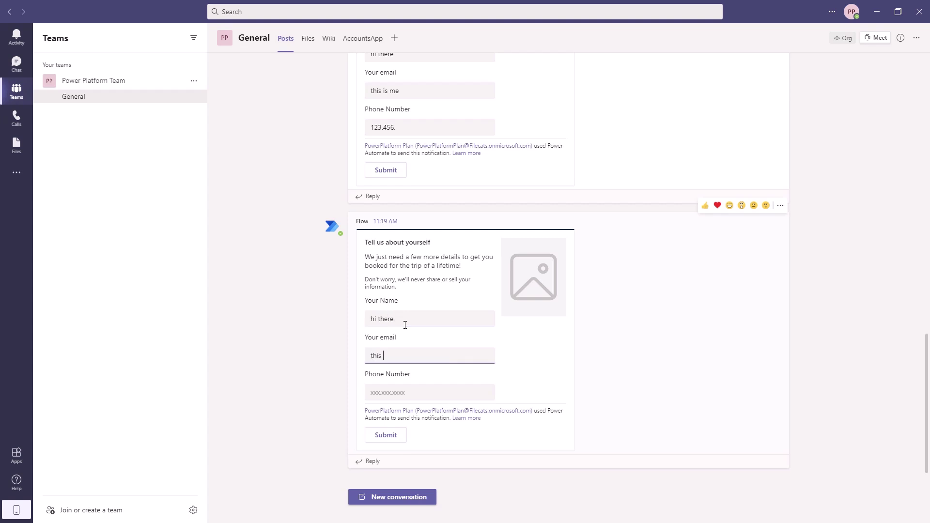
pyautogui.write('is me')
pyautogui.press('Tab')
pyautogui.write('123')
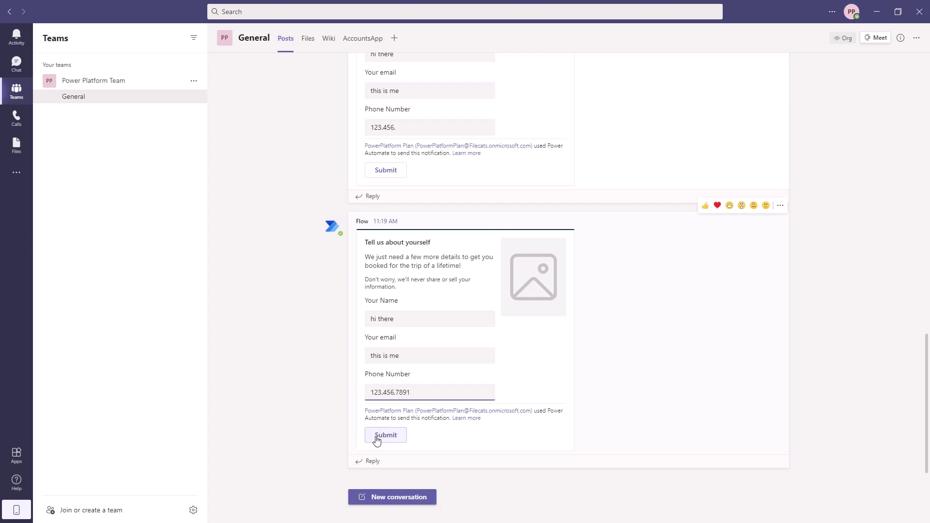
pyautogui.click(393, 441)
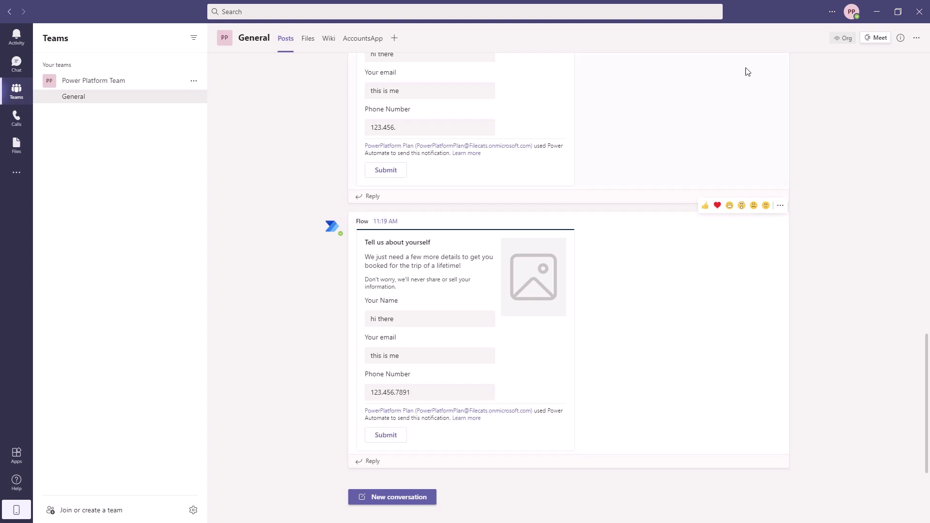
pyautogui.click(877, 12)
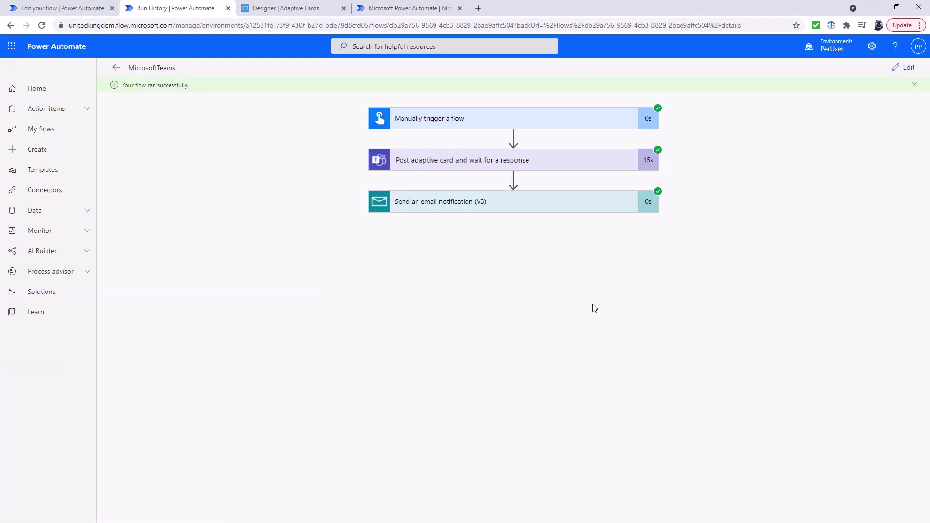
# Step: Compare the run's Send an email notification (V3) Body with the received iCloud email, then return to the Adaptive Cards designer
pyautogui.click(611, 202)
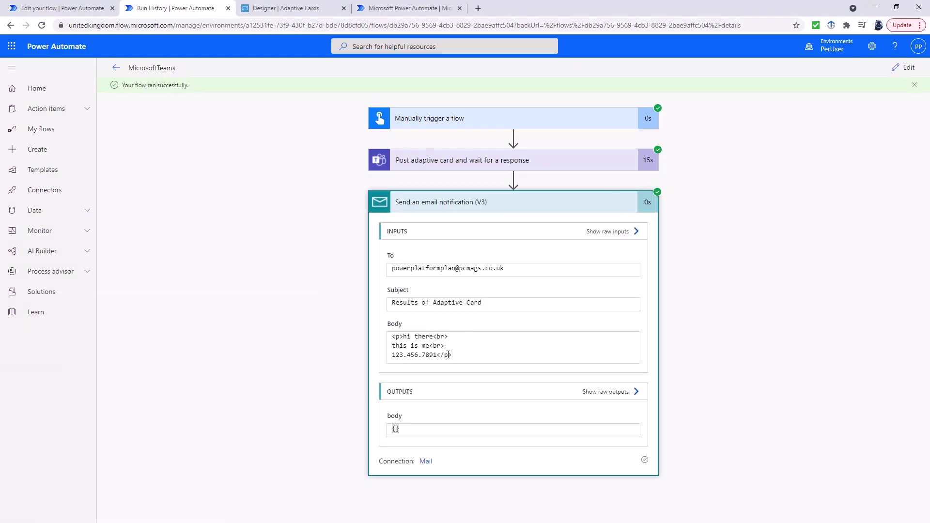
pyautogui.moveTo(461, 354); pyautogui.dragTo(392, 336)
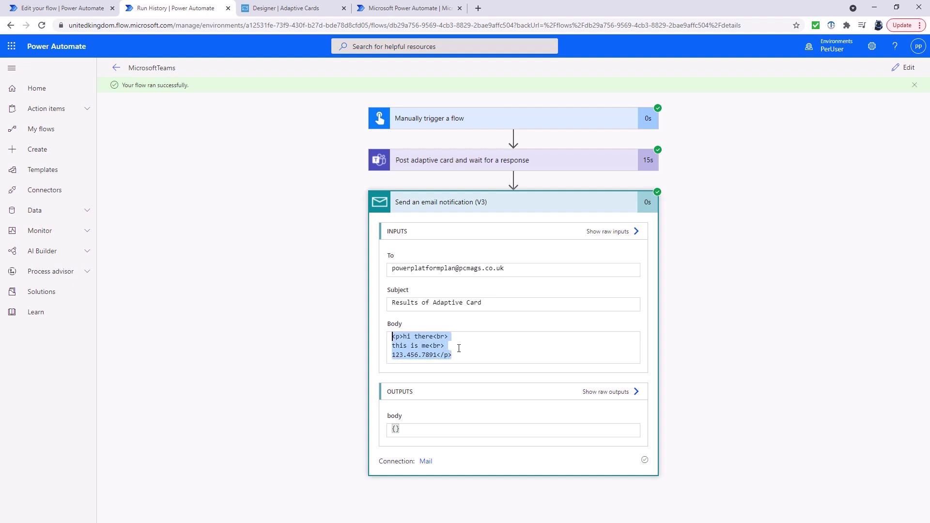
pyautogui.hotkey('alt', 'Tab')
pyautogui.moveTo(343, 130); pyautogui.dragTo(753, 161)
pyautogui.moveTo(752, 309); pyautogui.dragTo(695, 286)
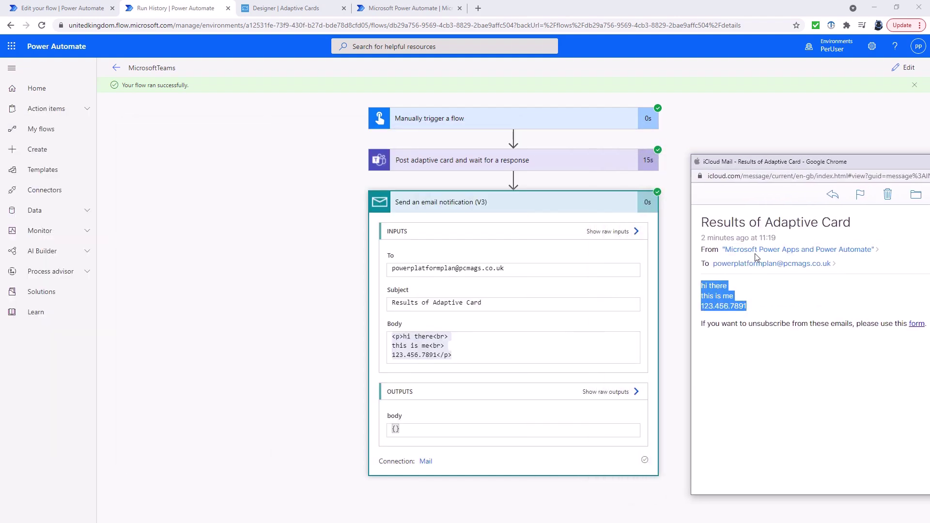
pyautogui.press('super+Down')
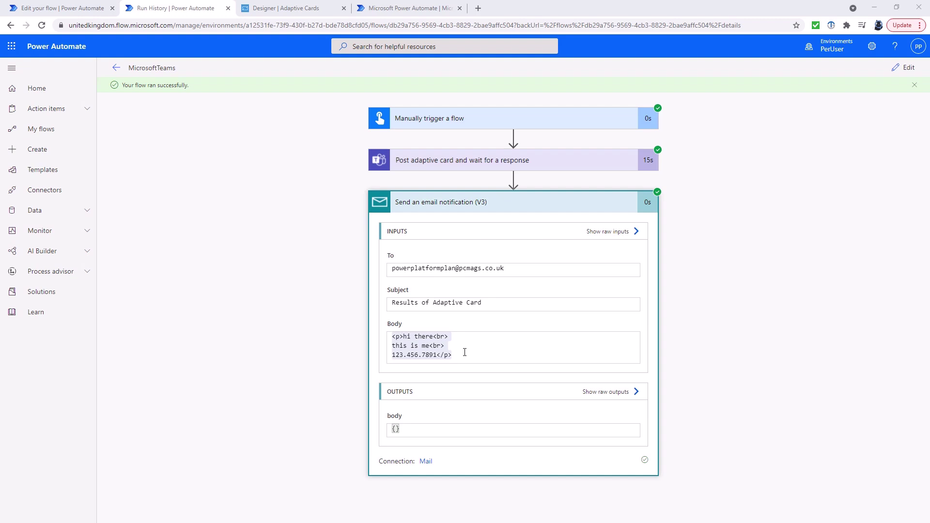
pyautogui.click(320, 11)
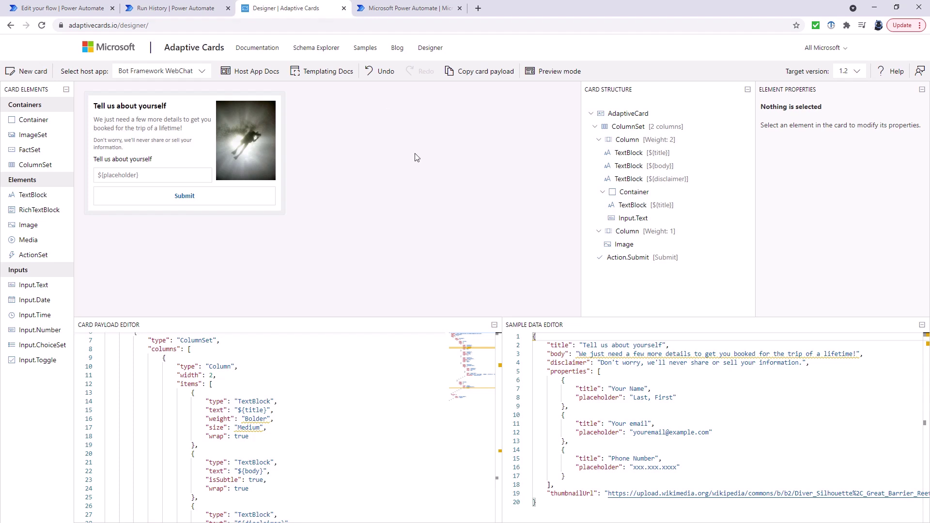
pyautogui.click(858, 73)
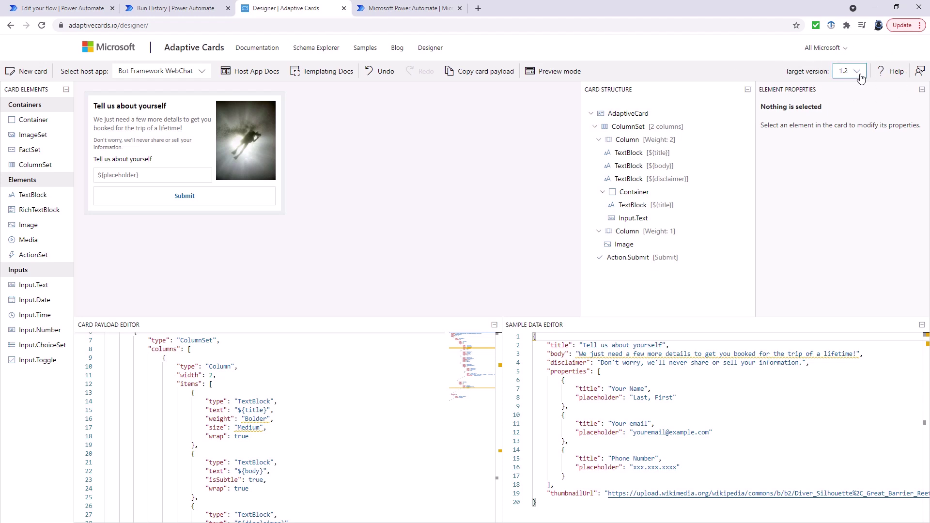